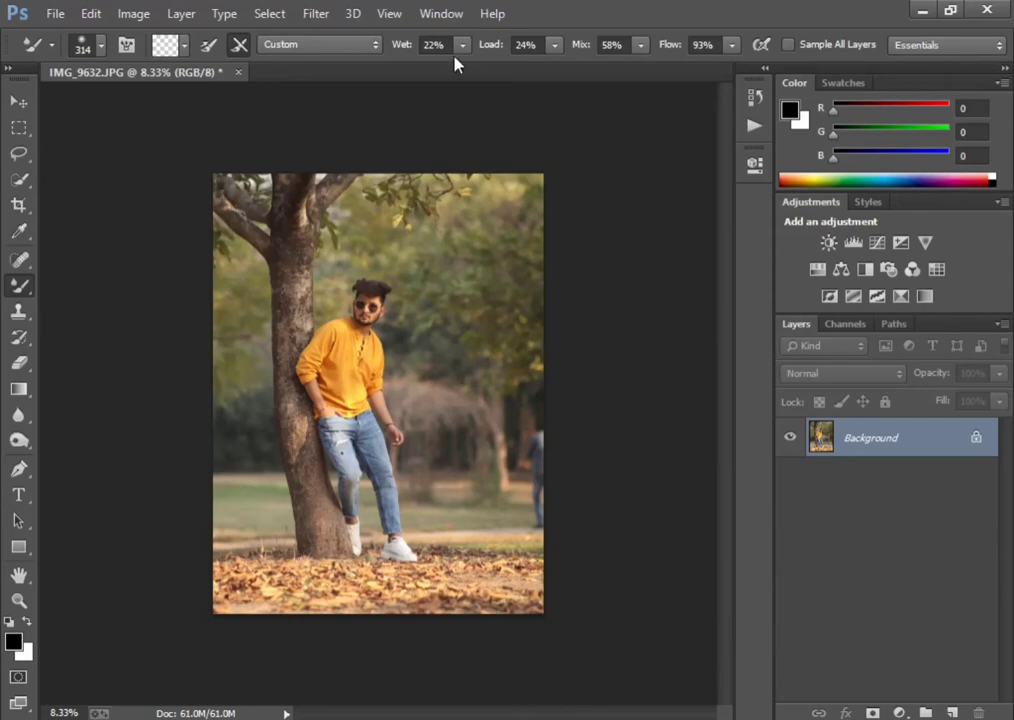
Check the Mixer Brush: wet 22%, load 24%, mix 58%, flow 93%, blending variant
{"action": "left_click", "coordinate": [436, 45]}
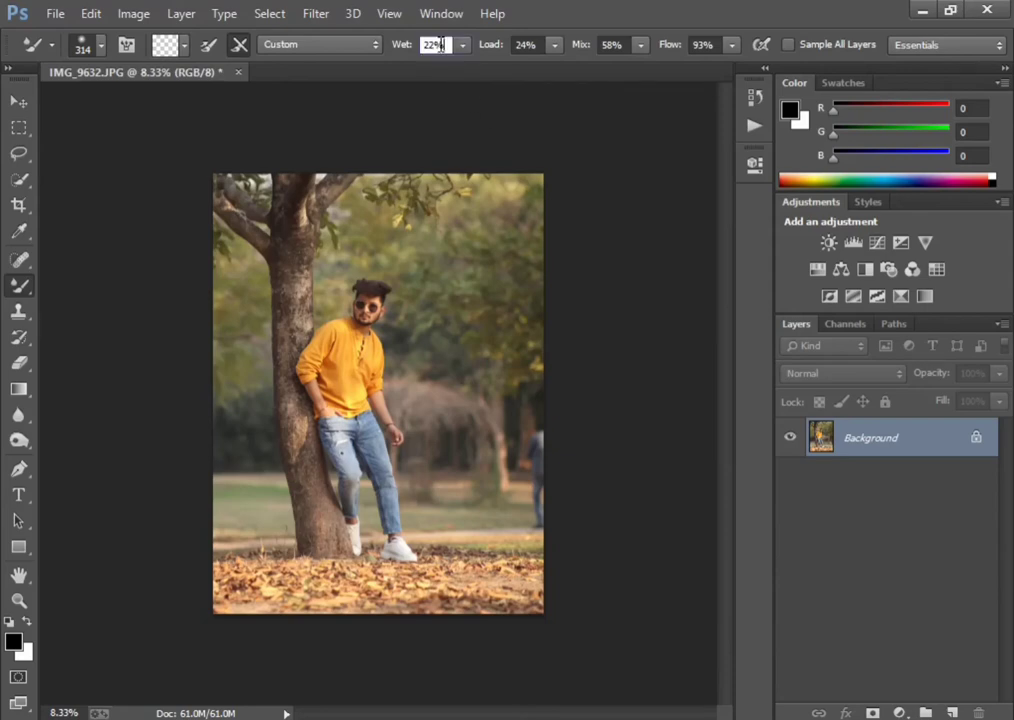
{"action": "left_click", "coordinate": [526, 44]}
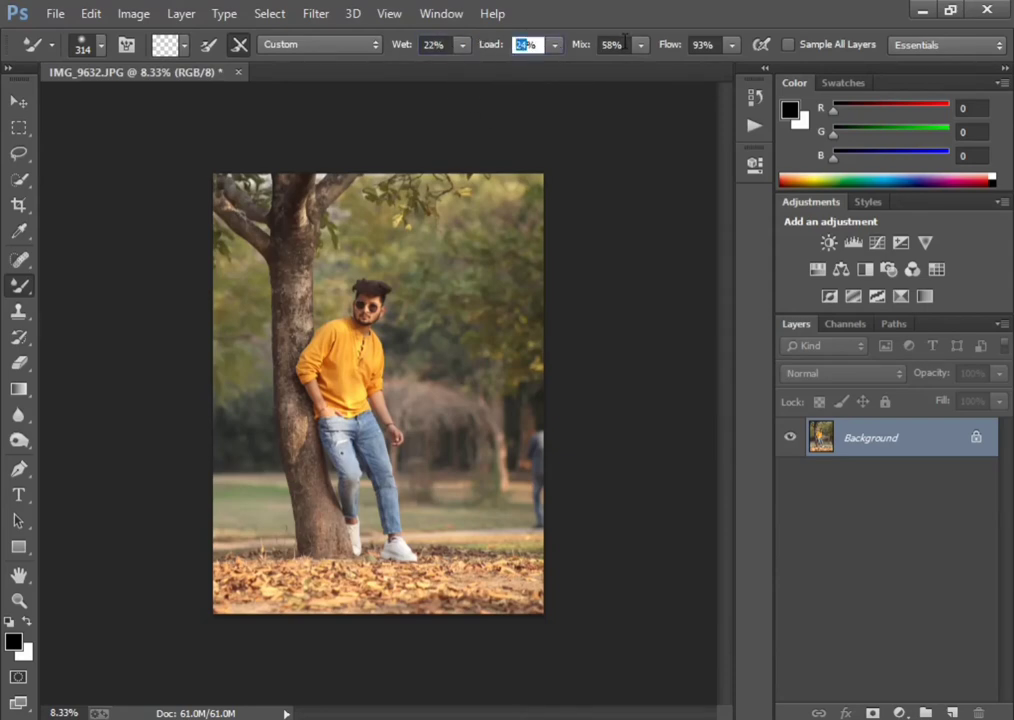
{"action": "left_click", "coordinate": [612, 44]}
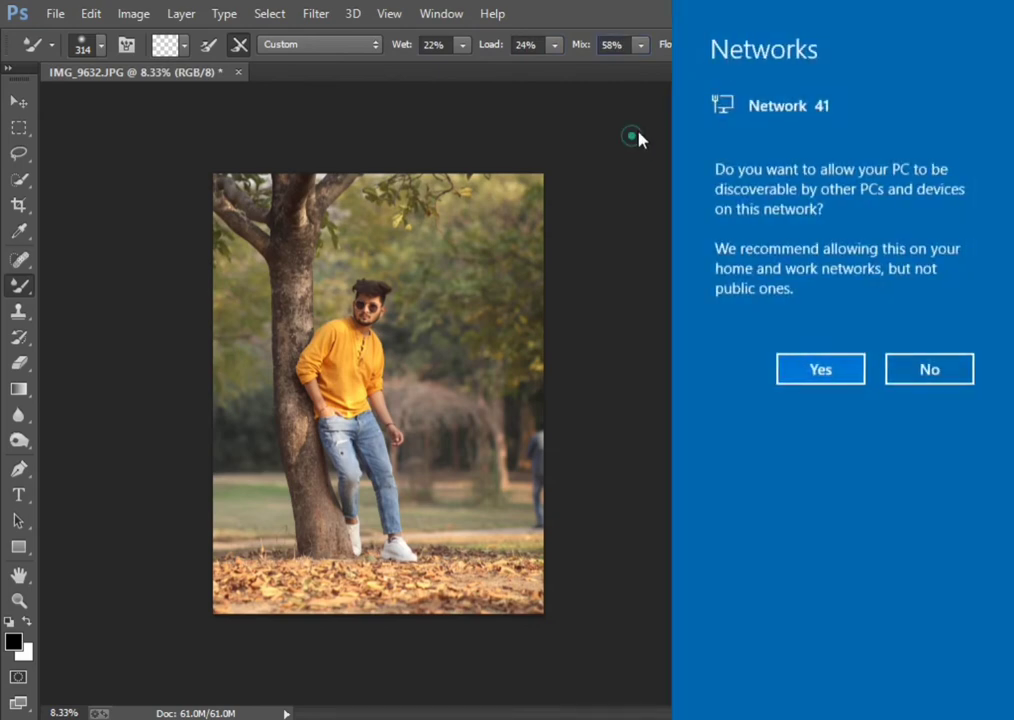
{"action": "left_click", "coordinate": [705, 44]}
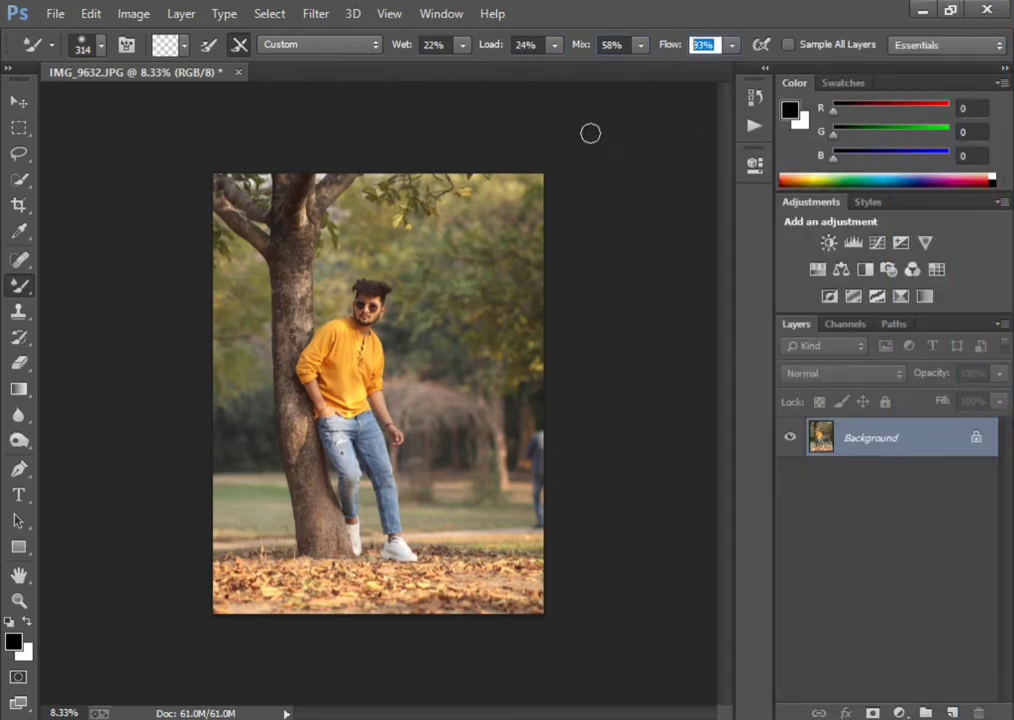
{"action": "right_click", "coordinate": [30, 290]}
{"action": "left_click", "coordinate": [130, 337]}
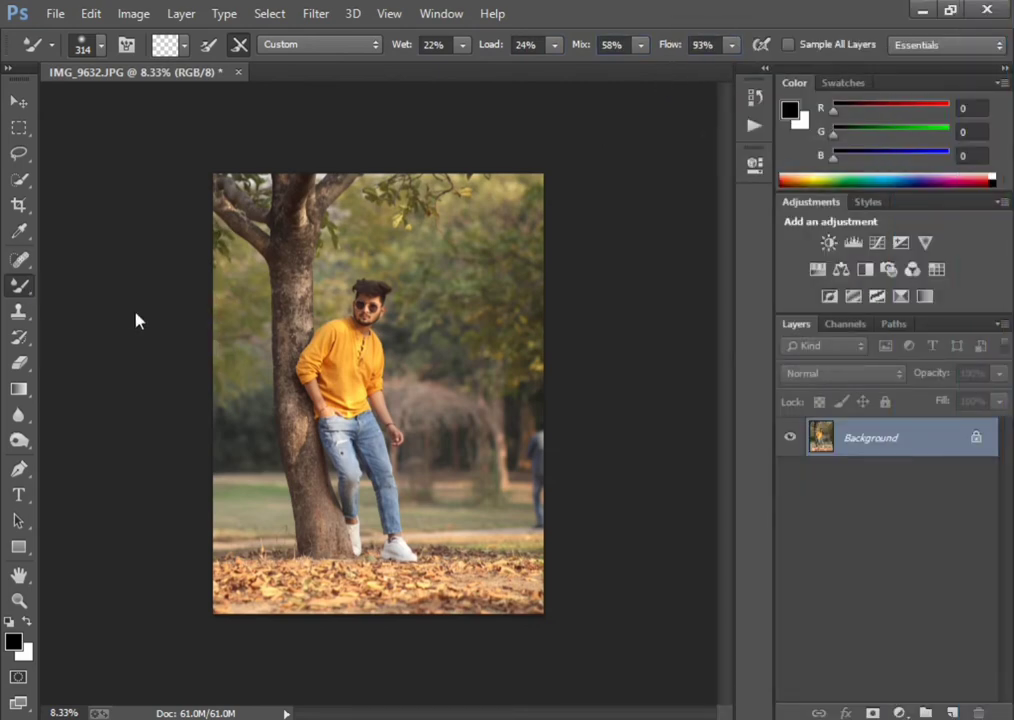
Zoom into the face and smooth the chin with a smaller Mixer Brush
{"action": "scroll", "coordinate": [340, 286], "scroll_direction": "up", "scroll_amount": 2}
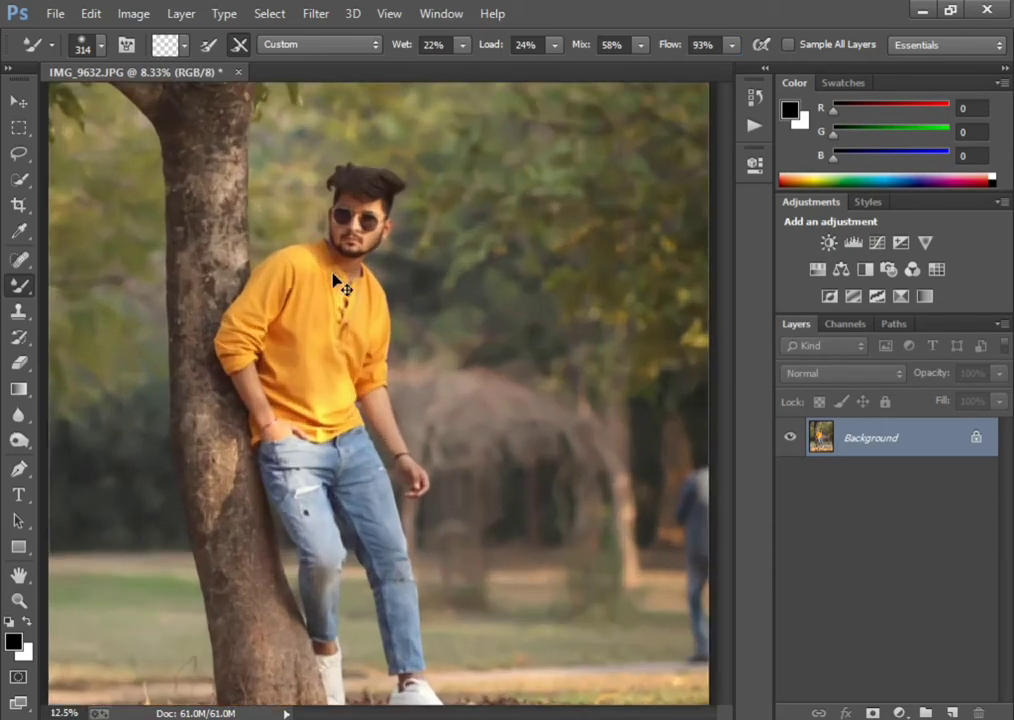
{"action": "scroll", "coordinate": [334, 282], "scroll_direction": "up", "scroll_amount": 1}
{"action": "scroll", "coordinate": [335, 283], "scroll_direction": "up", "scroll_amount": 2}
{"action": "scroll", "coordinate": [178, 230], "scroll_direction": "up", "scroll_amount": 5}
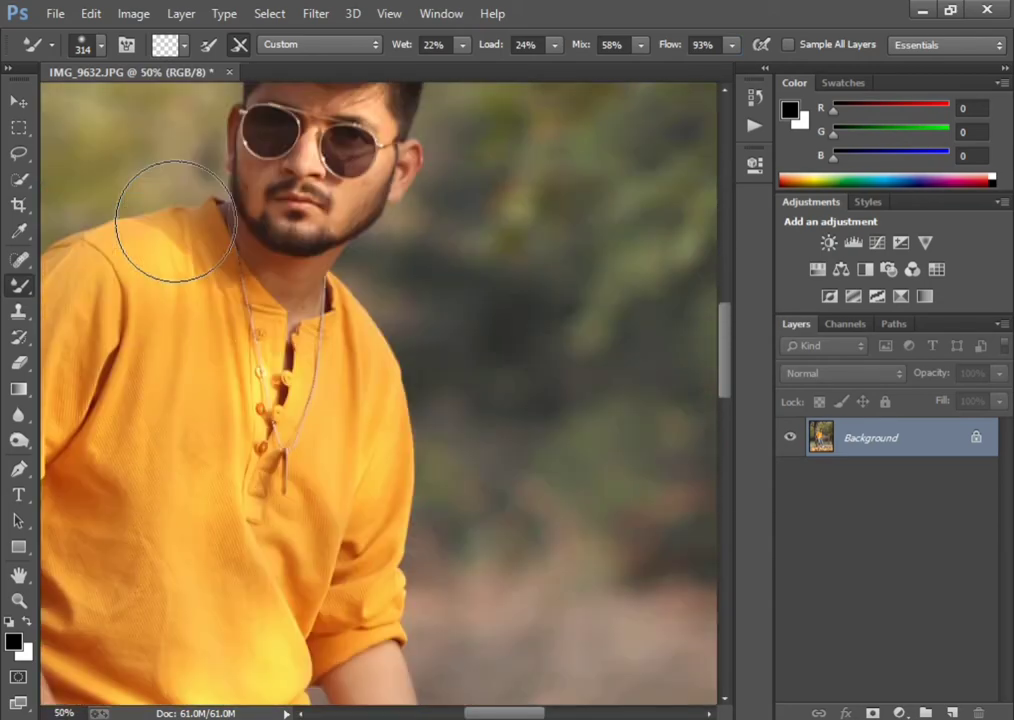
{"action": "scroll", "coordinate": [178, 228], "scroll_direction": "up", "scroll_amount": 5}
{"action": "scroll", "coordinate": [177, 223], "scroll_direction": "up", "scroll_amount": 2}
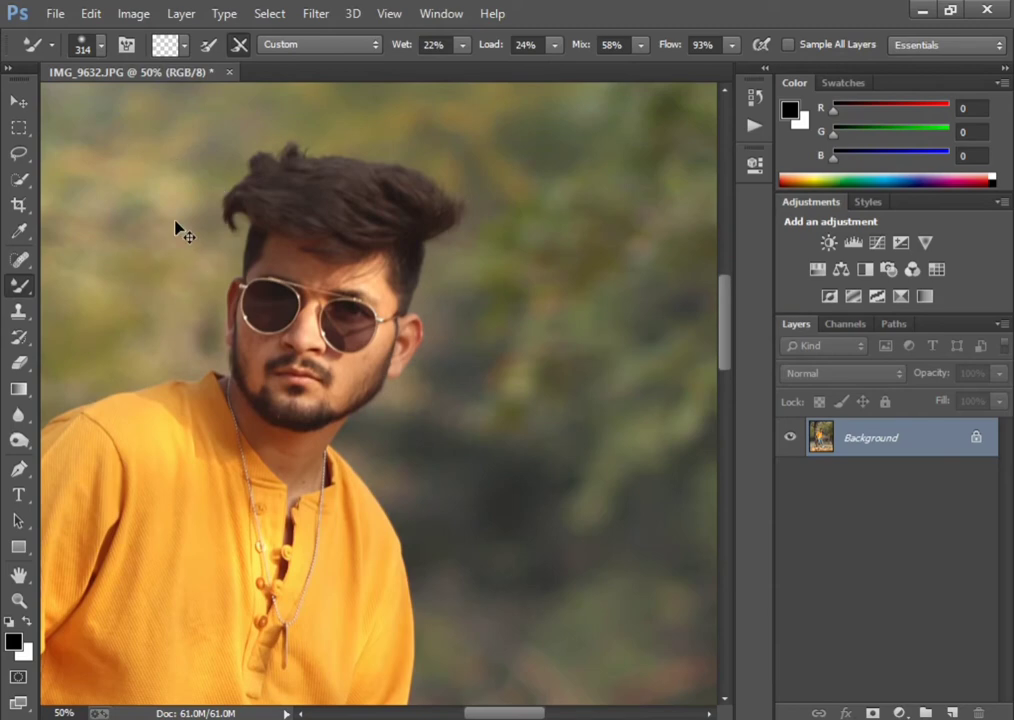
{"action": "scroll", "coordinate": [177, 226], "scroll_direction": "up", "scroll_amount": 1}
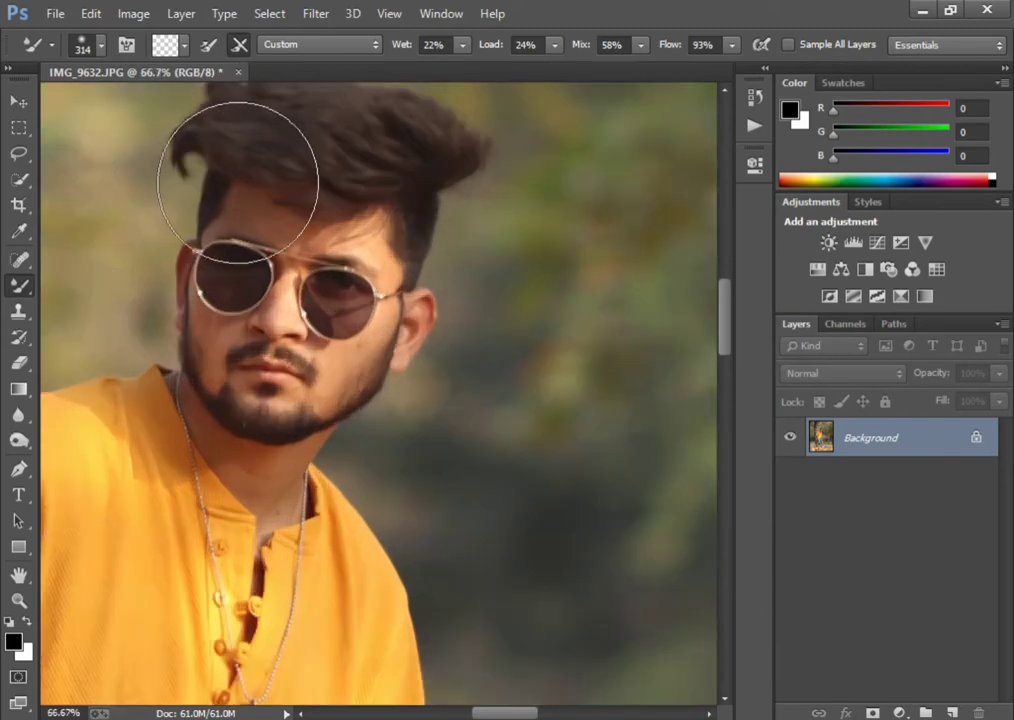
{"action": "key", "text": "bracketleft"}
{"action": "key", "text": "bracketleft"}
{"action": "key", "text": "bracketleft"}
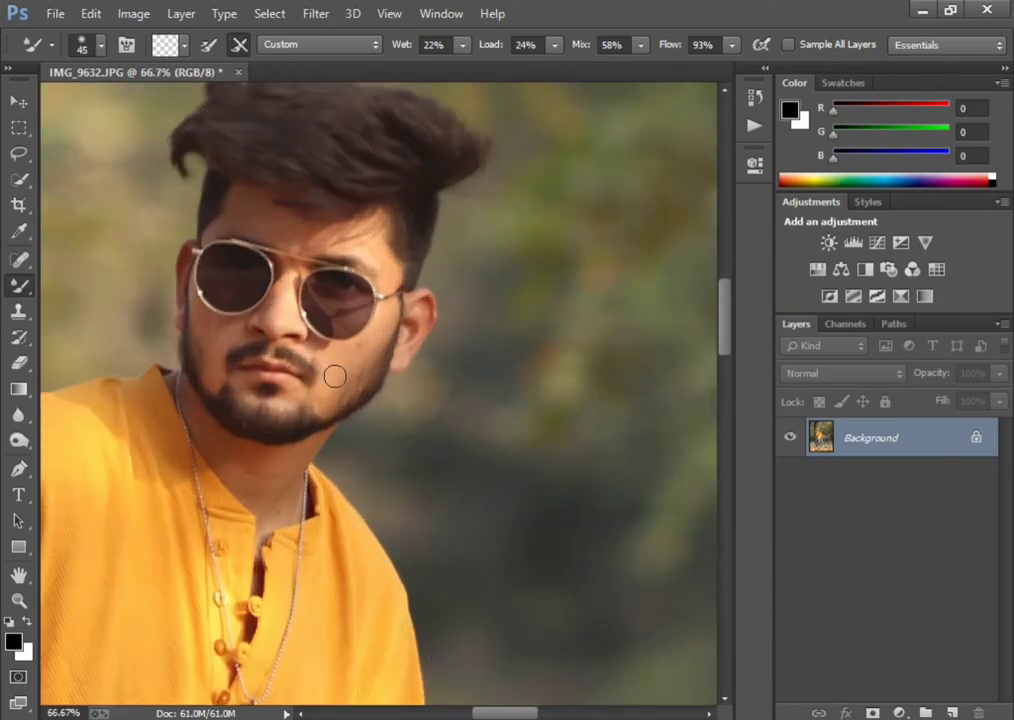
{"action": "key", "text": "bracketleft"}
Blend the cheeks near the glasses, then magnify the glasses and ear area
{"action": "key", "text": "bracketright"}
{"action": "key", "text": "bracketleft"}
{"action": "key", "text": "bracketleft"}
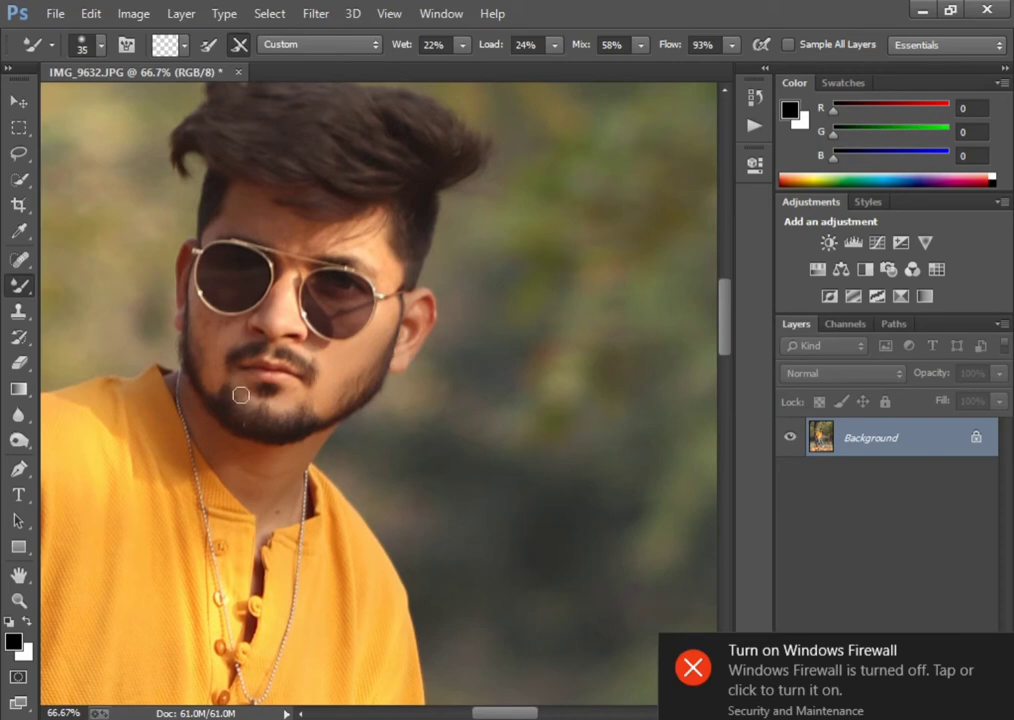
{"action": "key", "text": "bracketleft"}
{"action": "key", "text": "bracketright"}
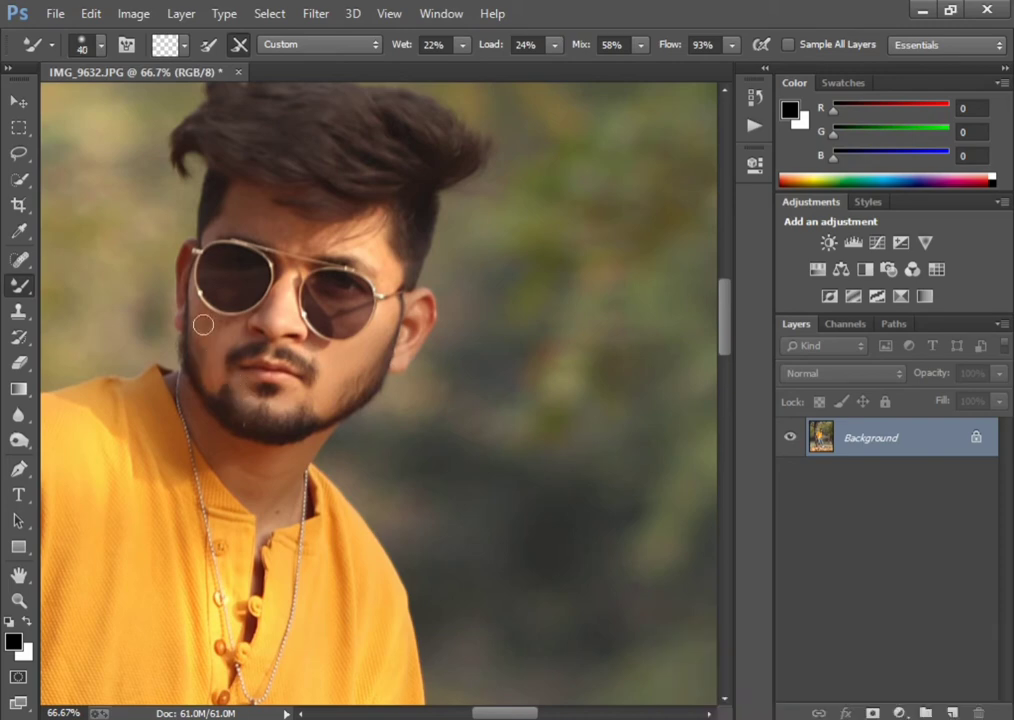
{"action": "key", "text": "bracketleft"}
{"action": "key", "text": "bracketright"}
{"action": "key", "text": "bracketright"}
{"action": "key", "text": "bracketleft"}
{"action": "key", "text": "ctrl+plus"}
{"action": "key", "text": "ctrl+plus"}
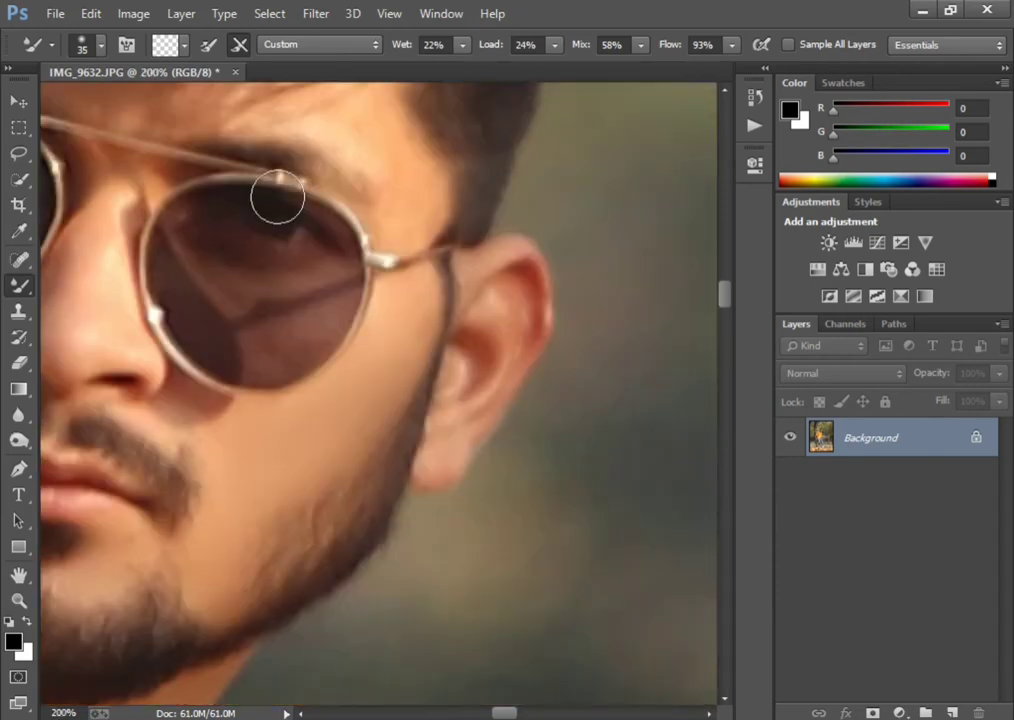
Smooth the forehead with a smaller Mixer Brush
{"action": "scroll", "coordinate": [278, 198], "scroll_direction": "up", "scroll_amount": 3}
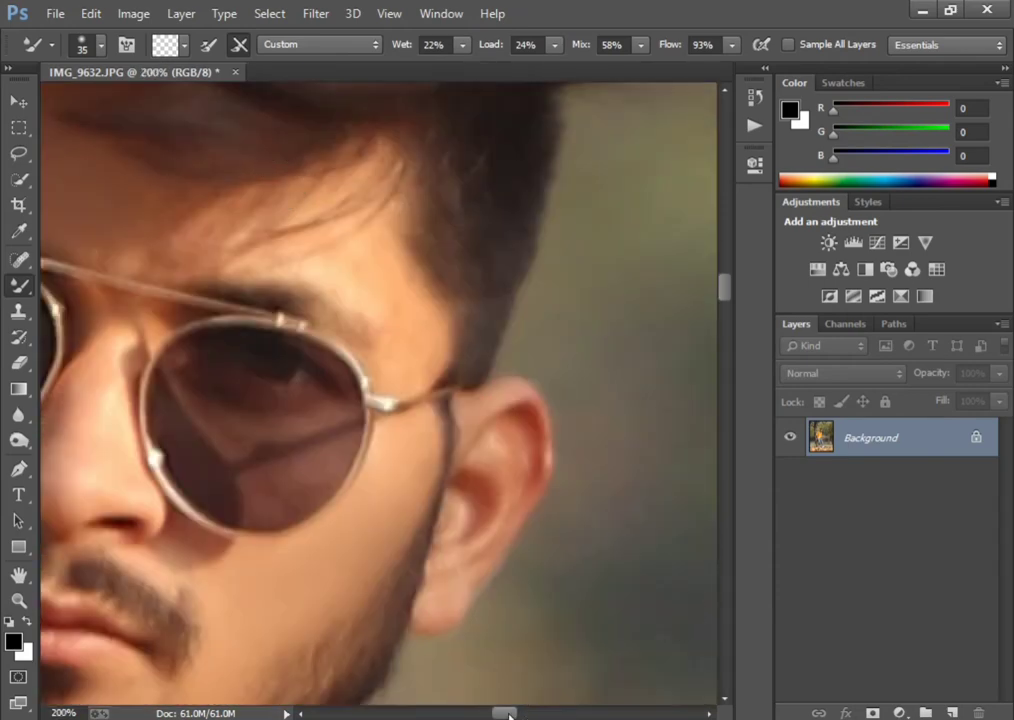
{"action": "left_click_drag", "start_coordinate": [508, 714], "coordinate": [497, 714]}
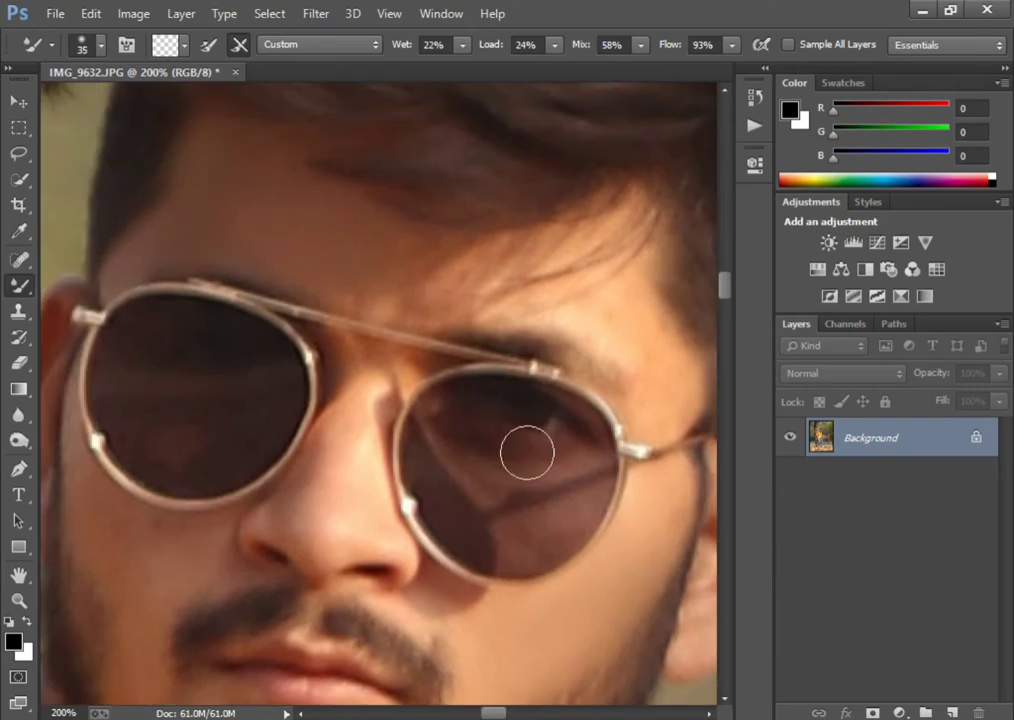
{"action": "key", "text": "bracketleft"}
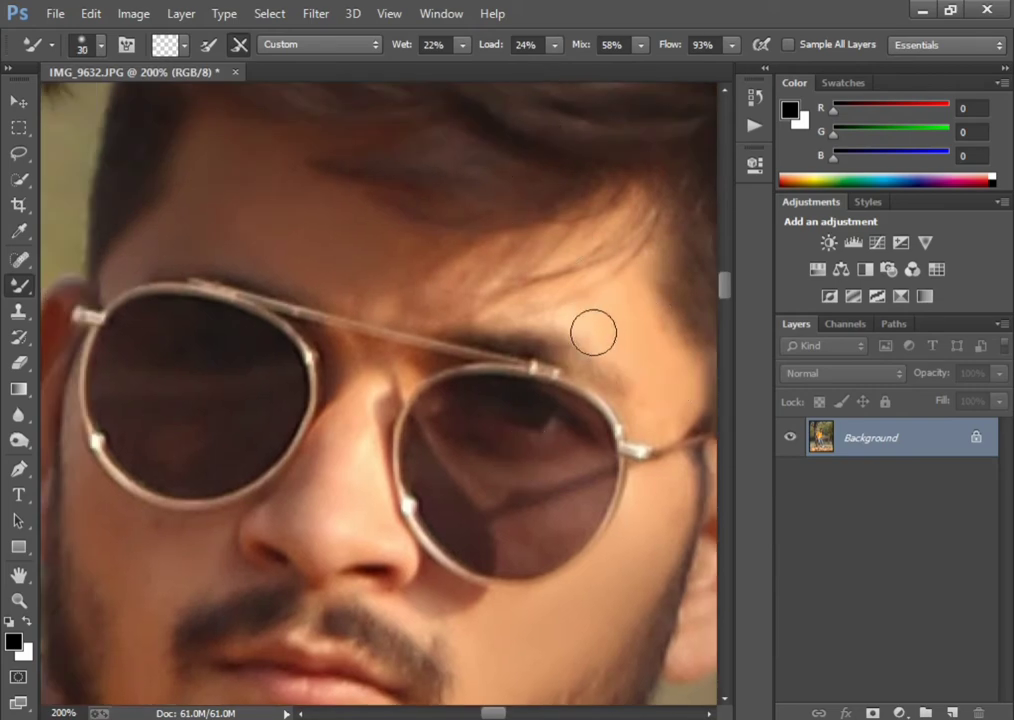
{"action": "key", "text": "bracketleft"}
{"action": "key", "text": "bracketleft"}
{"action": "key", "text": "bracketleft"}
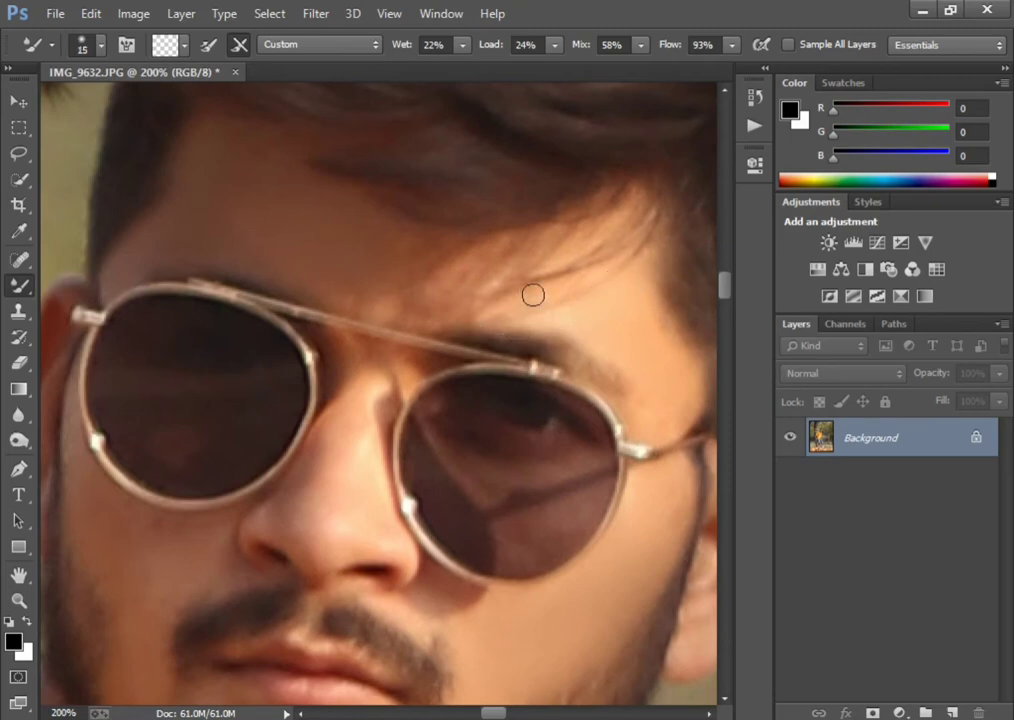
{"action": "key", "text": "bracketleft"}
Blend the nose, nose bridge and cheek beside the sunglasses
{"action": "key", "text": "bracketright"}
{"action": "key", "text": "bracketright"}
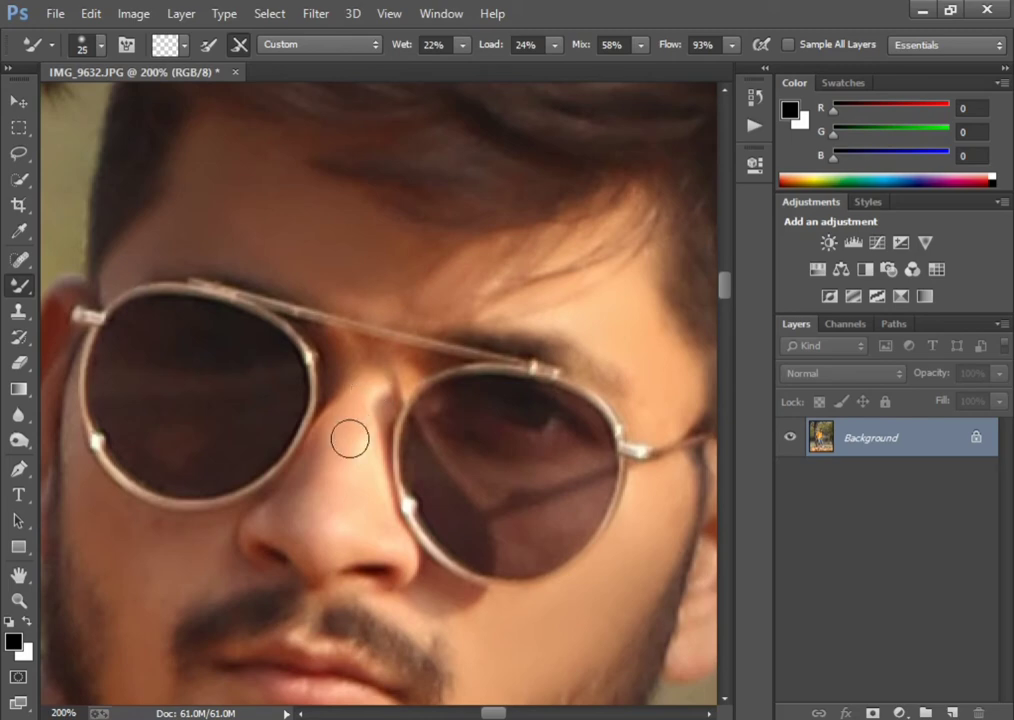
{"action": "key", "text": "bracketleft"}
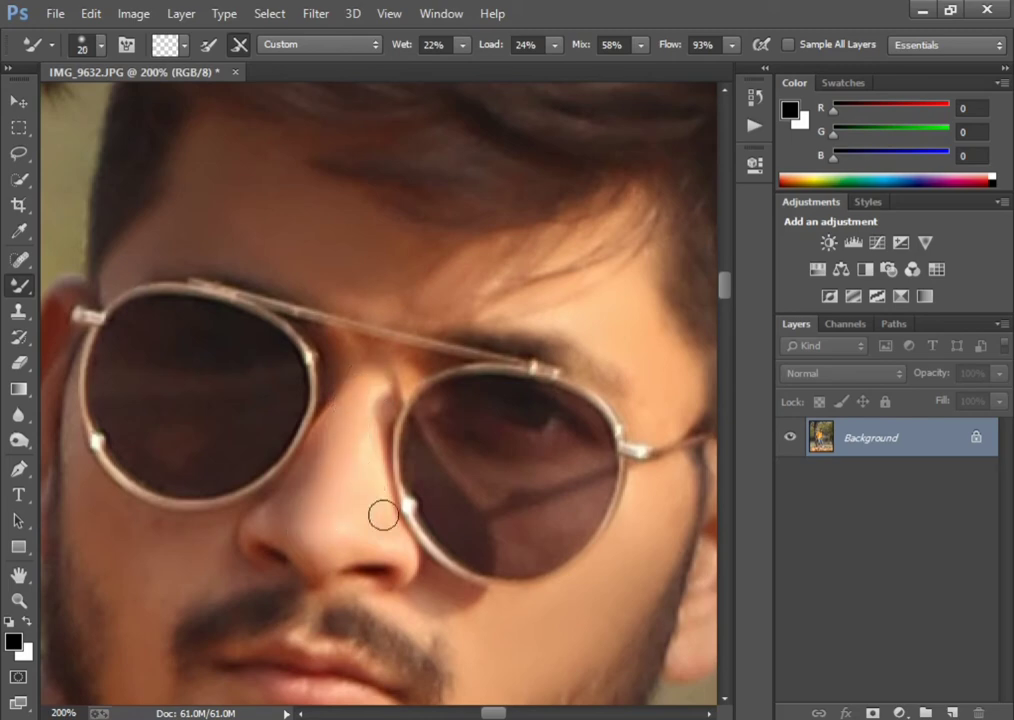
{"action": "key", "text": "bracketleft"}
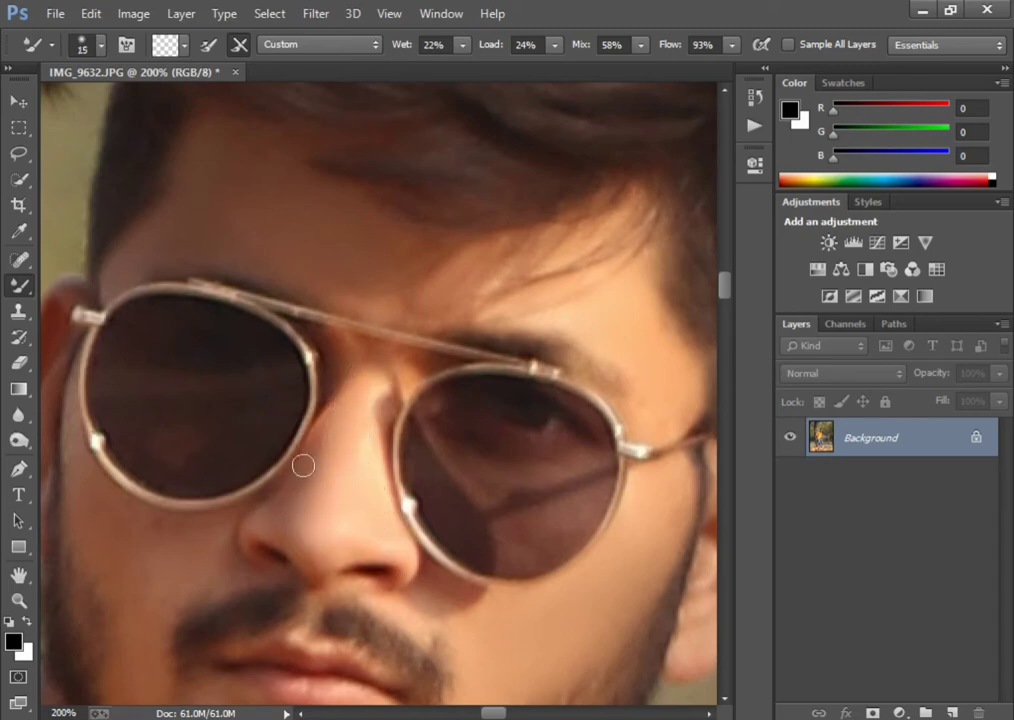
{"action": "key", "text": "bracketright"}
{"action": "key", "text": "bracketright"}
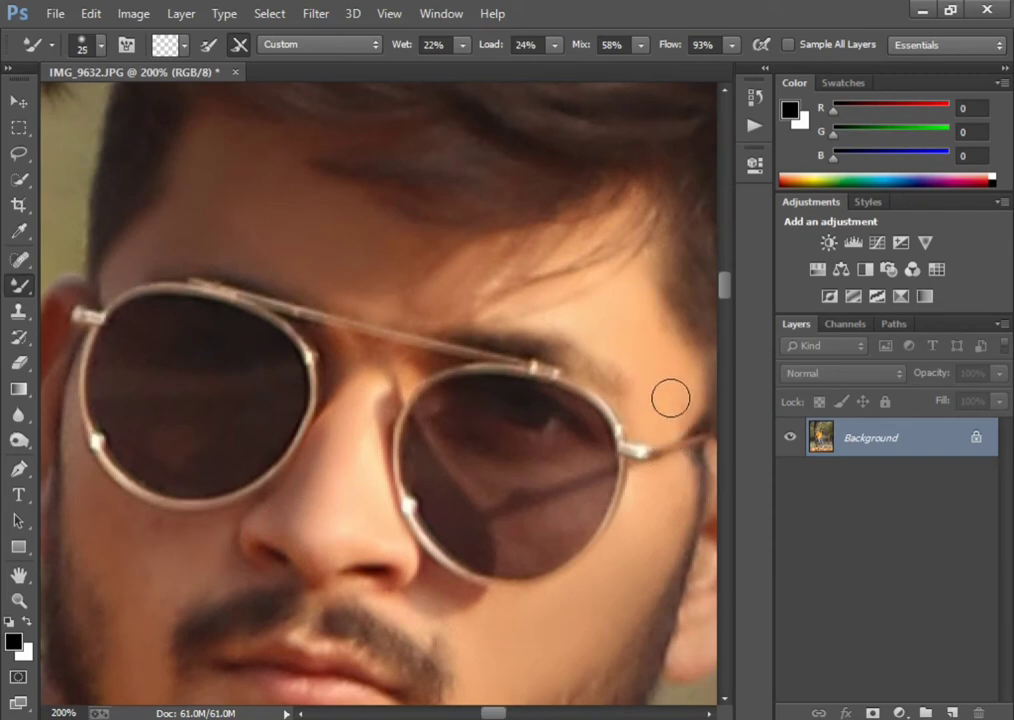
{"action": "key", "text": "bracketleft"}
Smooth the cheek beneath the glasses along the beard edge
{"action": "scroll", "coordinate": [371, 558], "scroll_direction": "down", "scroll_amount": 5}
{"action": "scroll", "coordinate": [371, 558], "scroll_direction": "down", "scroll_amount": 1}
{"action": "scroll", "coordinate": [497, 700], "scroll_direction": "left", "scroll_amount": 3}
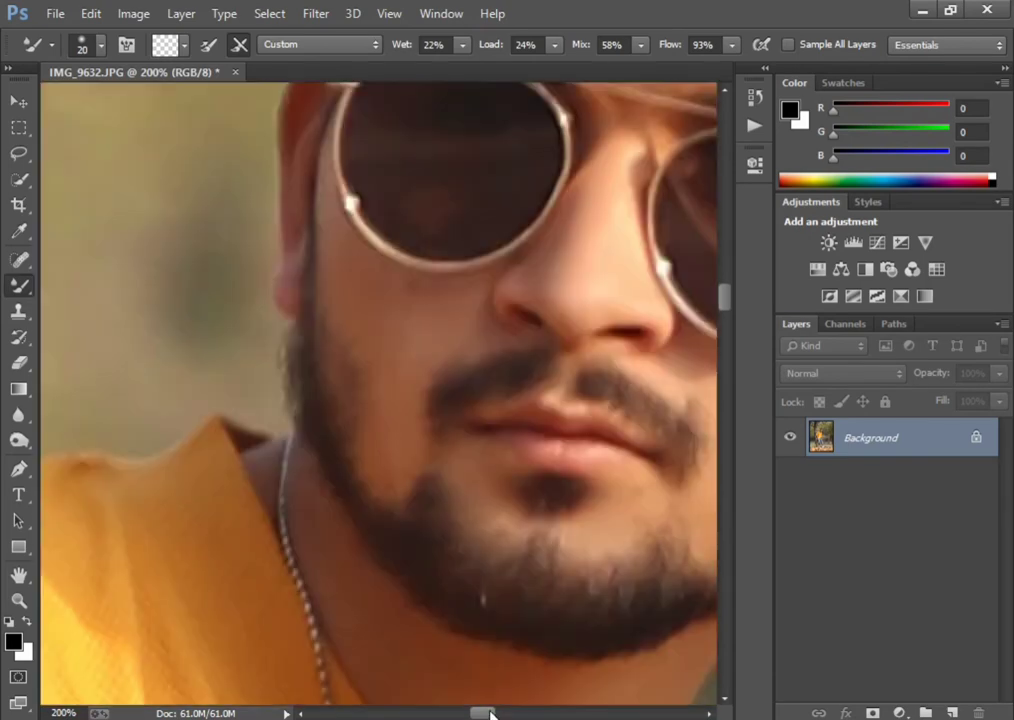
{"action": "scroll", "coordinate": [457, 464], "scroll_direction": "left", "scroll_amount": 3}
{"action": "scroll", "coordinate": [457, 464], "scroll_direction": "up", "scroll_amount": 3}
{"action": "key", "text": "bracketright"}
{"action": "scroll", "coordinate": [500, 400], "scroll_direction": "up", "scroll_amount": 1}
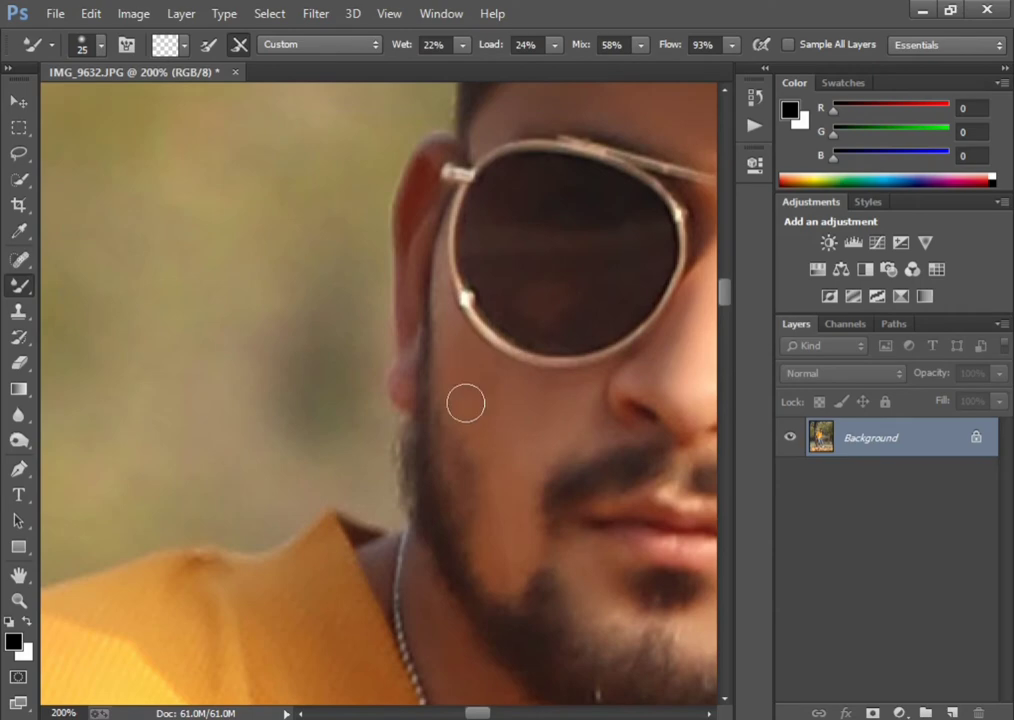
{"action": "key", "text": "bracketleft"}
{"action": "key", "text": "bracketleft"}
Blend the jaw and upper neck below the beard, ending at brush size 25
{"action": "scroll", "coordinate": [495, 400], "scroll_direction": "down", "scroll_amount": 3}
{"action": "scroll", "coordinate": [495, 400], "scroll_direction": "down", "scroll_amount": 1}
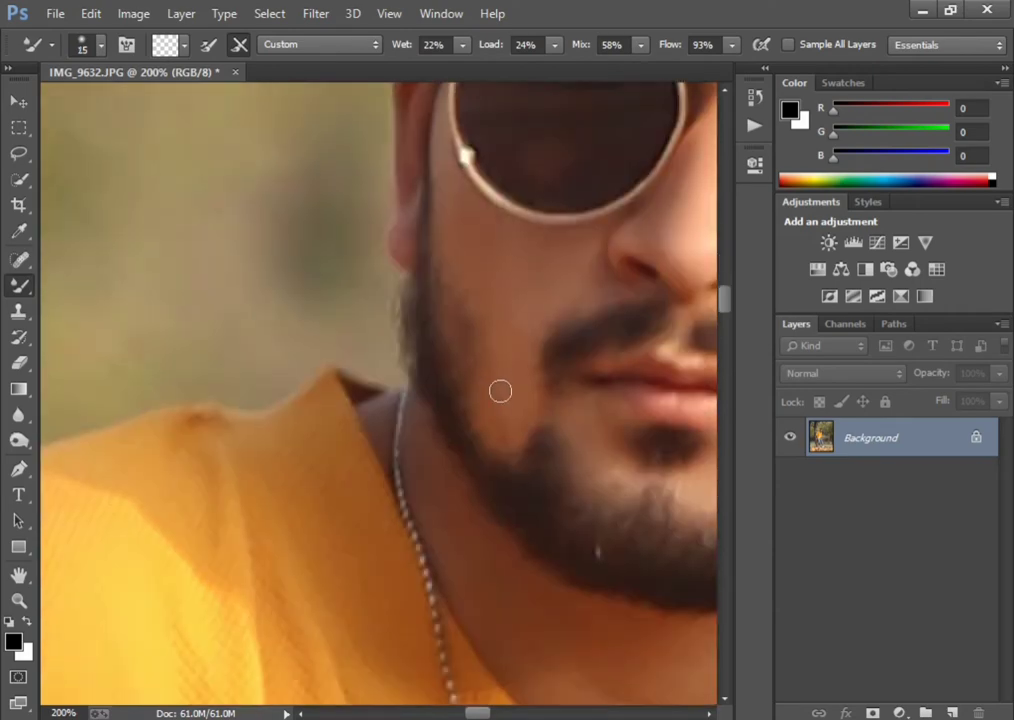
{"action": "scroll", "coordinate": [500, 389], "scroll_direction": "down", "scroll_amount": 5}
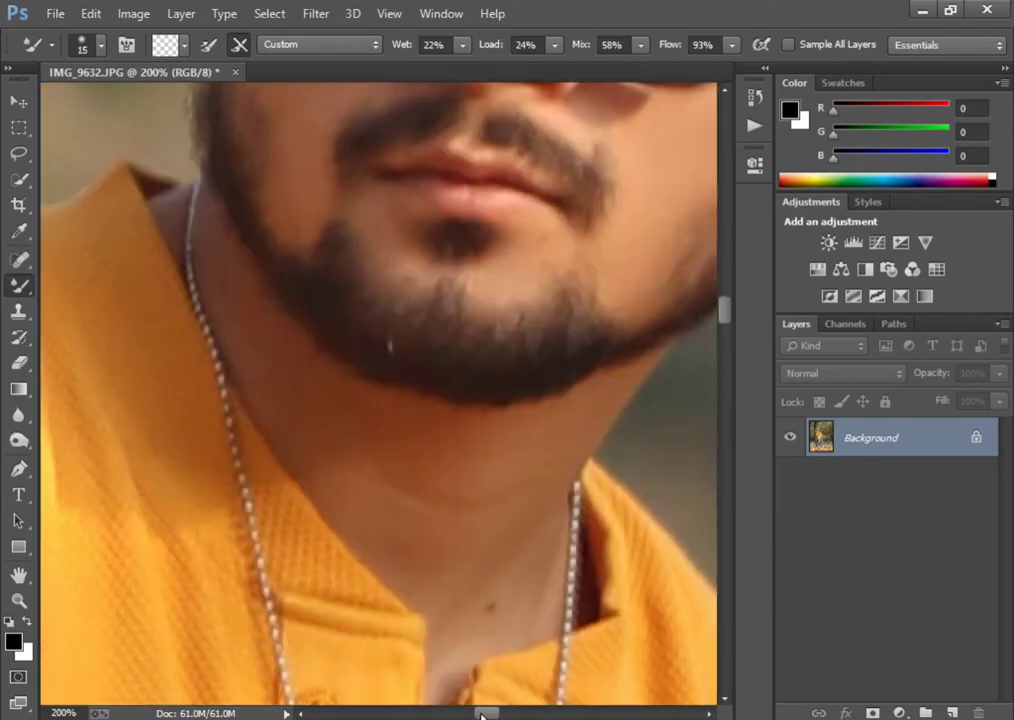
{"action": "left_click_drag", "start_coordinate": [539, 442], "coordinate": [359, 512]}
{"action": "key", "text": "bracketright"}
{"action": "key", "text": "bracketright"}
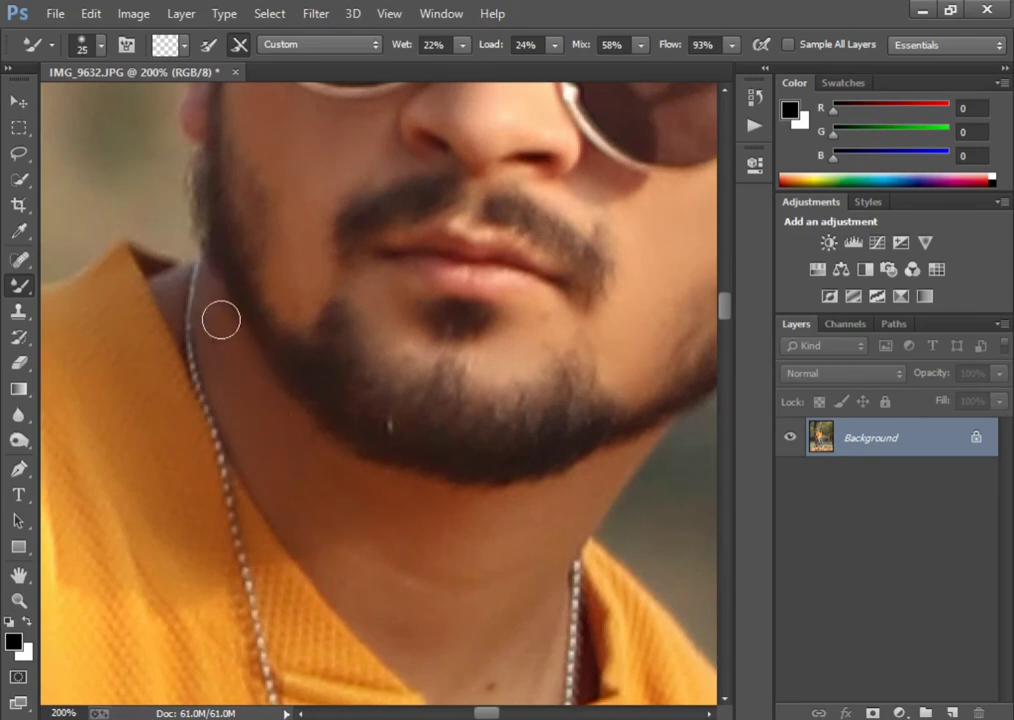
{"action": "key", "text": "bracketleft"}
{"action": "key", "text": "bracketright"}
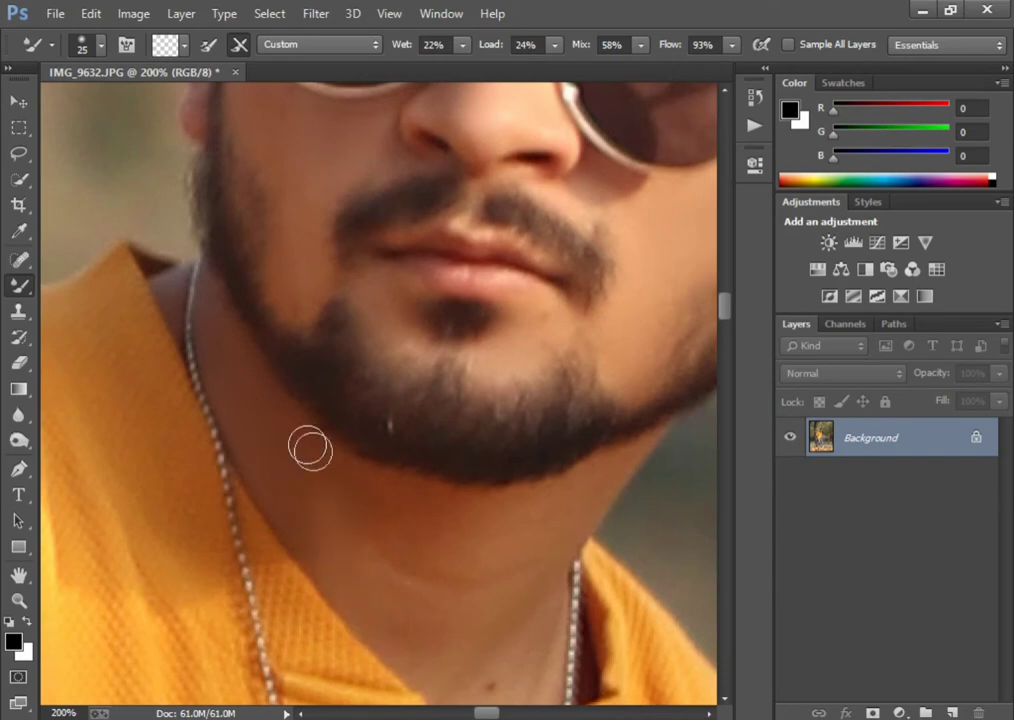
Smooth the neck skin with brush sizes 15 to 30
{"action": "scroll", "coordinate": [237, 459], "scroll_direction": "down", "scroll_amount": 3}
{"action": "key", "text": "bracketright"}
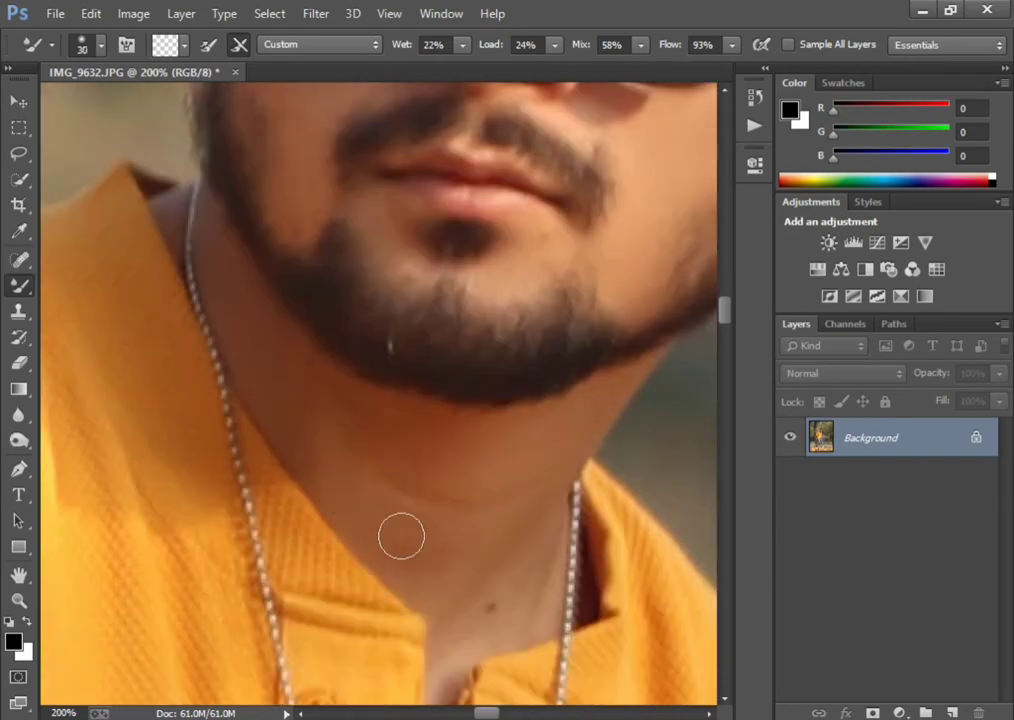
{"action": "key", "text": "bracketleft"}
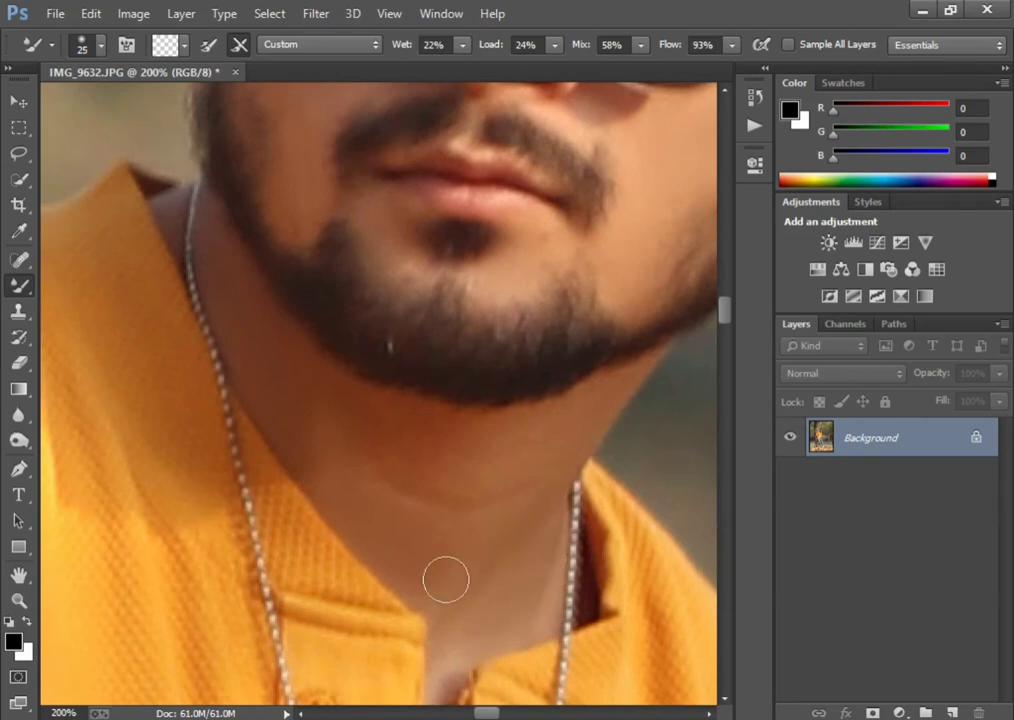
{"action": "key", "text": "bracketright"}
{"action": "key", "text": "bracketleft"}
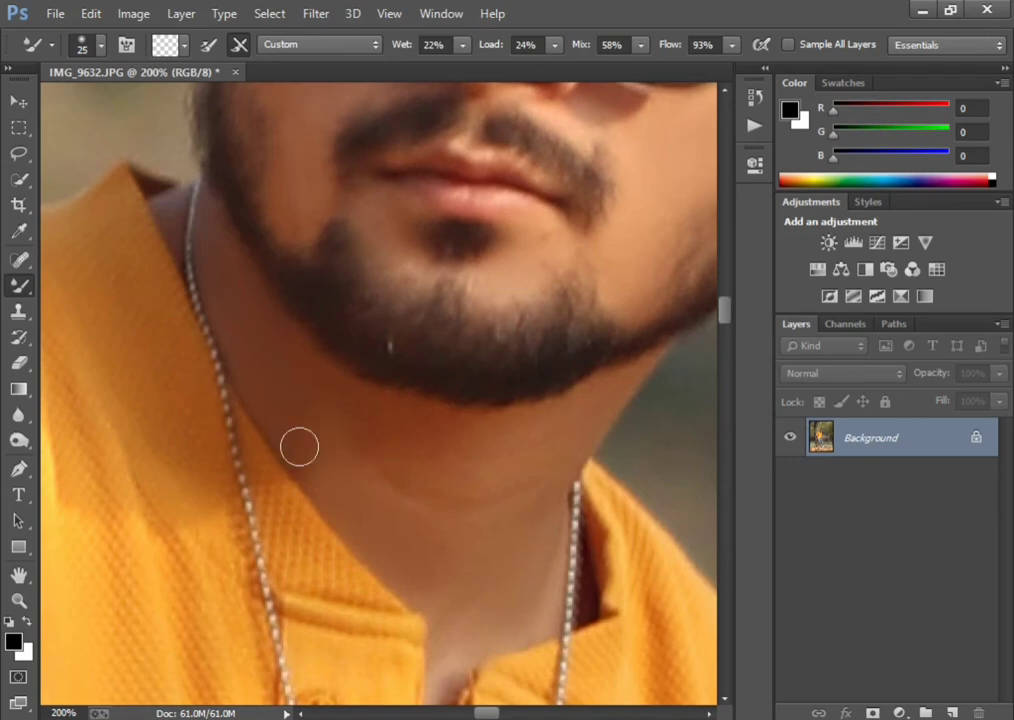
{"action": "key", "text": "bracketleft"}
{"action": "key", "text": "bracketleft"}
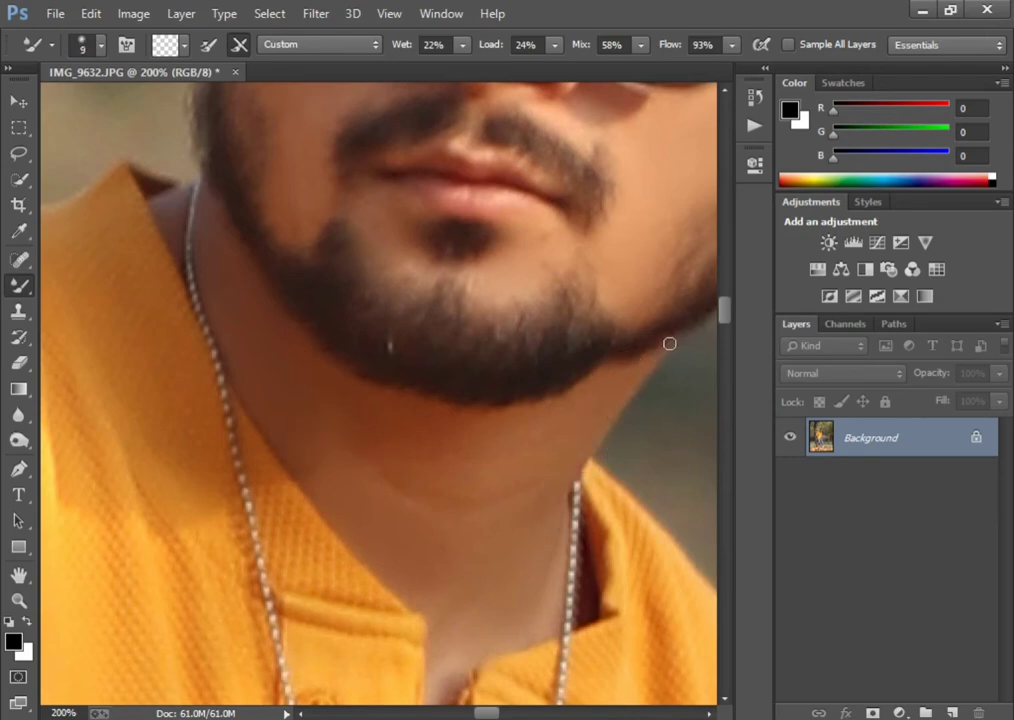
{"action": "key", "text": "bracketright"}
{"action": "key", "text": "bracketright"}
{"action": "key", "text": "bracketright"}
{"action": "scroll", "coordinate": [429, 505], "scroll_direction": "down", "scroll_amount": 1}
{"action": "scroll", "coordinate": [429, 505], "scroll_direction": "down", "scroll_amount": 4}
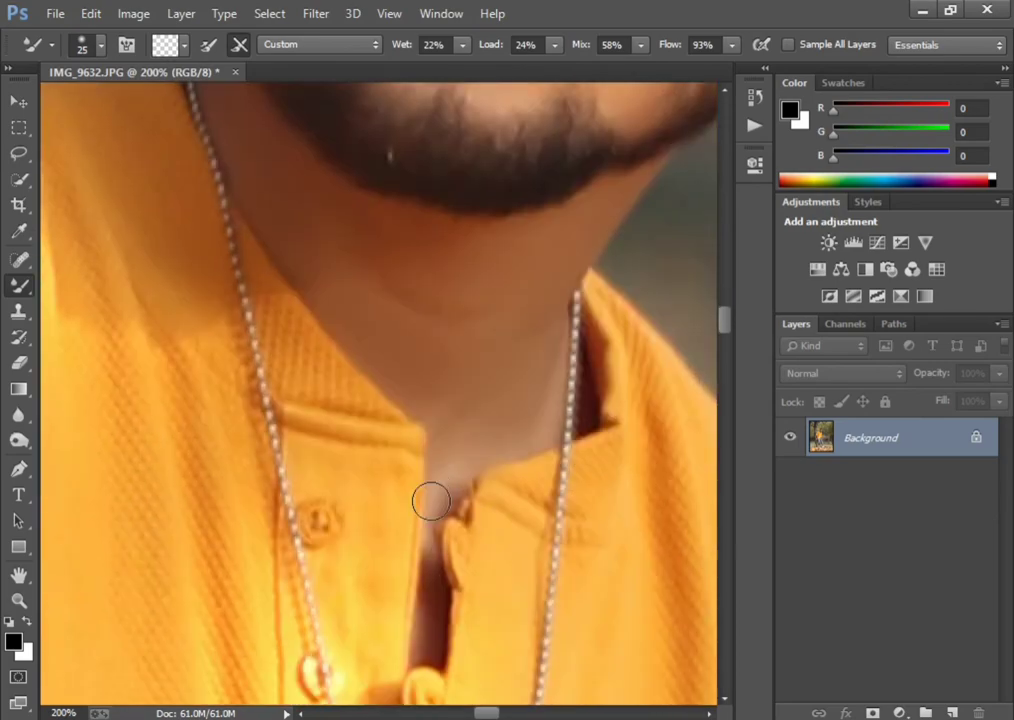
Zoom out to 33.3% and smooth the forearm and hand with a 70-100 brush
{"action": "key", "text": "ctrl+minus"}
{"action": "key", "text": "ctrl+minus"}
{"action": "key", "text": "ctrl+minus"}
{"action": "key", "text": "ctrl+minus"}
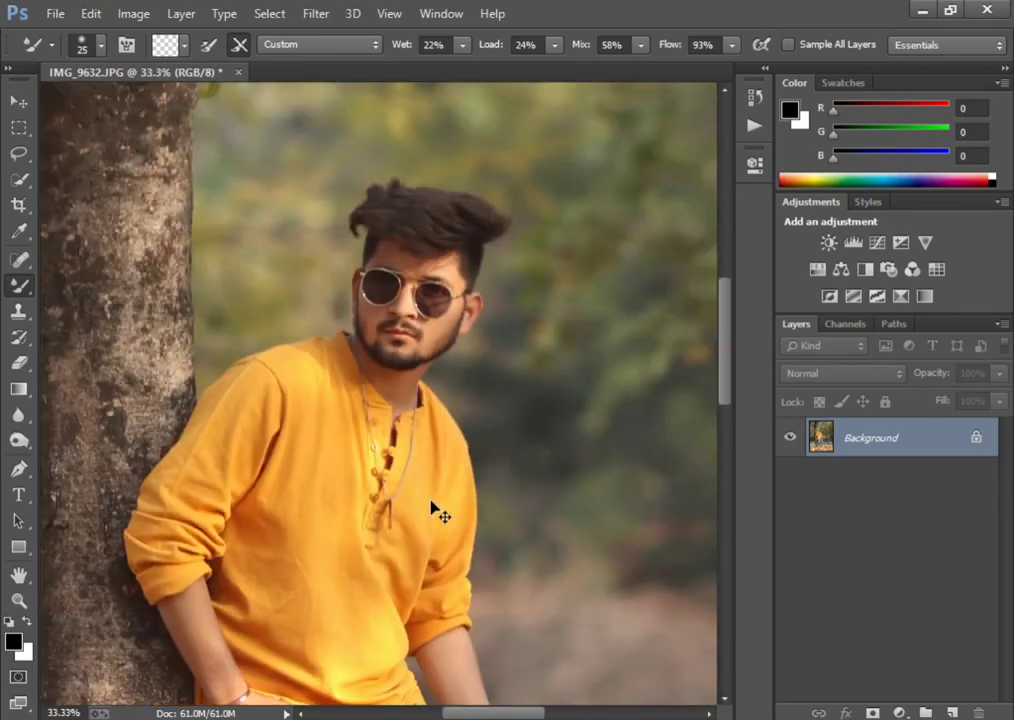
{"action": "key", "text": "ctrl+minus"}
{"action": "key", "text": "ctrl+plus"}
{"action": "scroll", "coordinate": [357, 433], "scroll_direction": "down", "scroll_amount": 1}
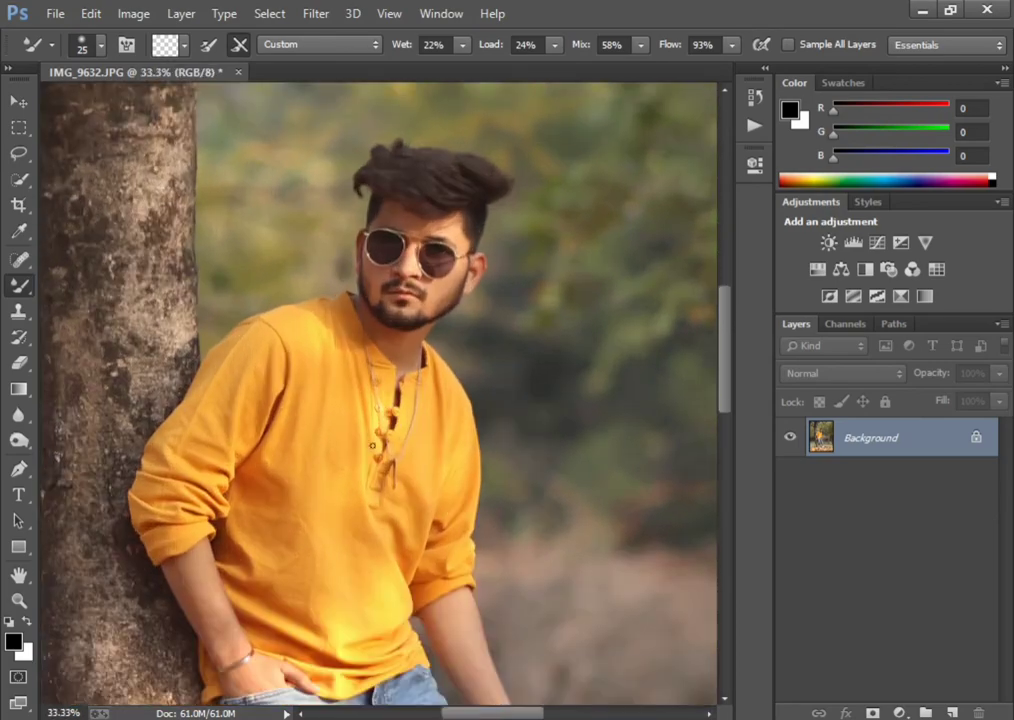
{"action": "scroll", "coordinate": [357, 433], "scroll_direction": "down", "scroll_amount": 5}
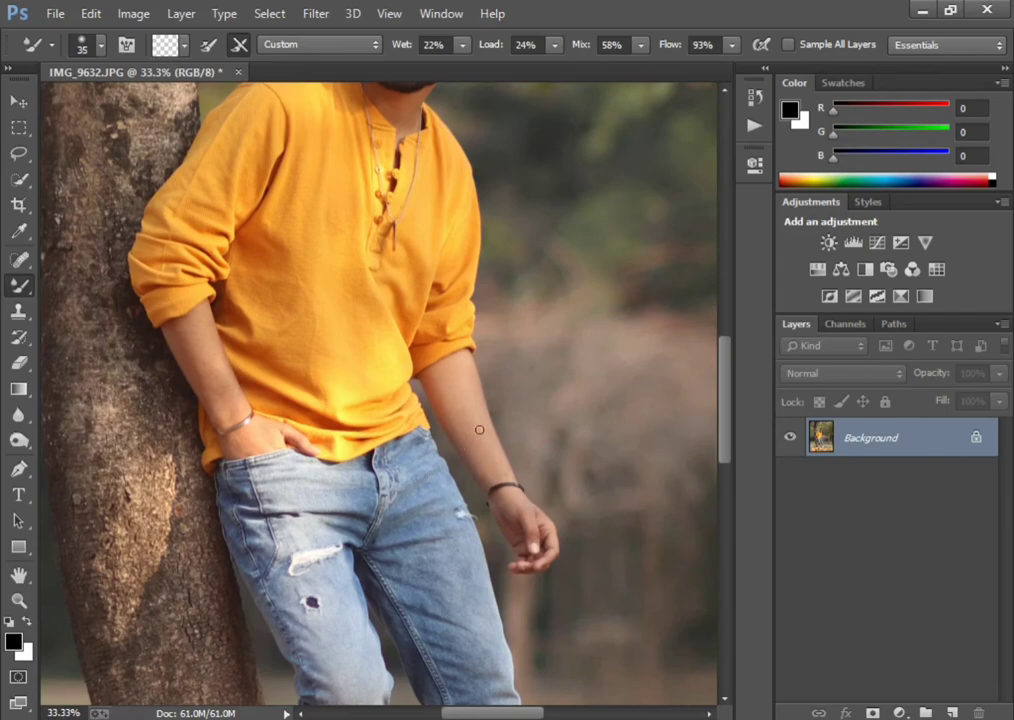
{"action": "key", "text": "bracketright"}
{"action": "key", "text": "bracketright"}
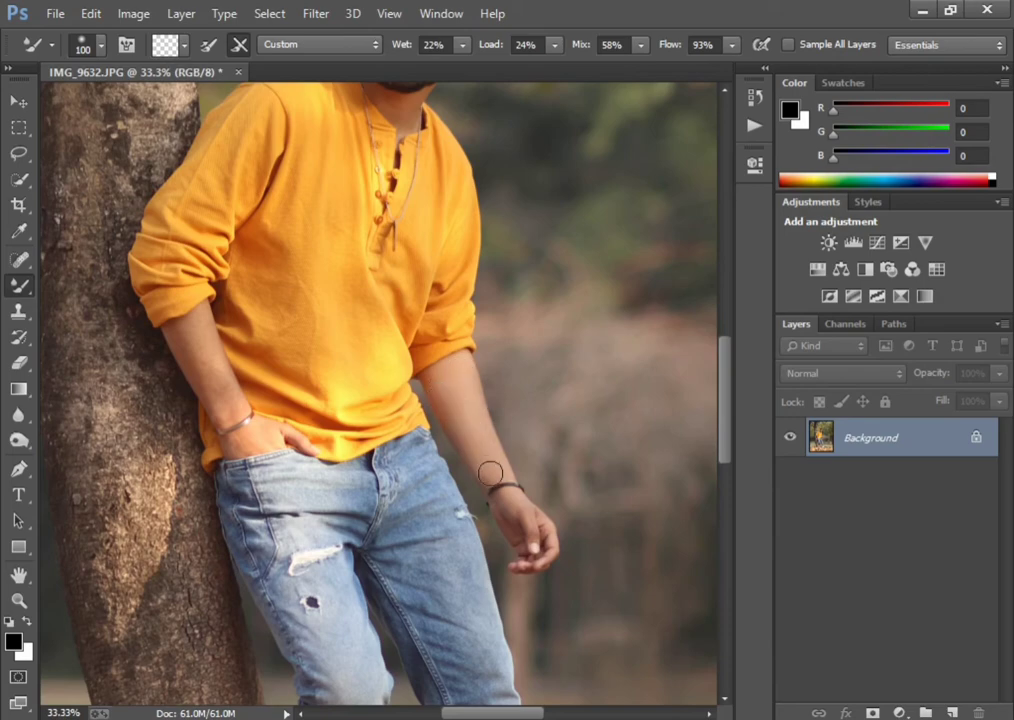
{"action": "key", "text": "bracketleft"}
{"action": "key", "text": "bracketright"}
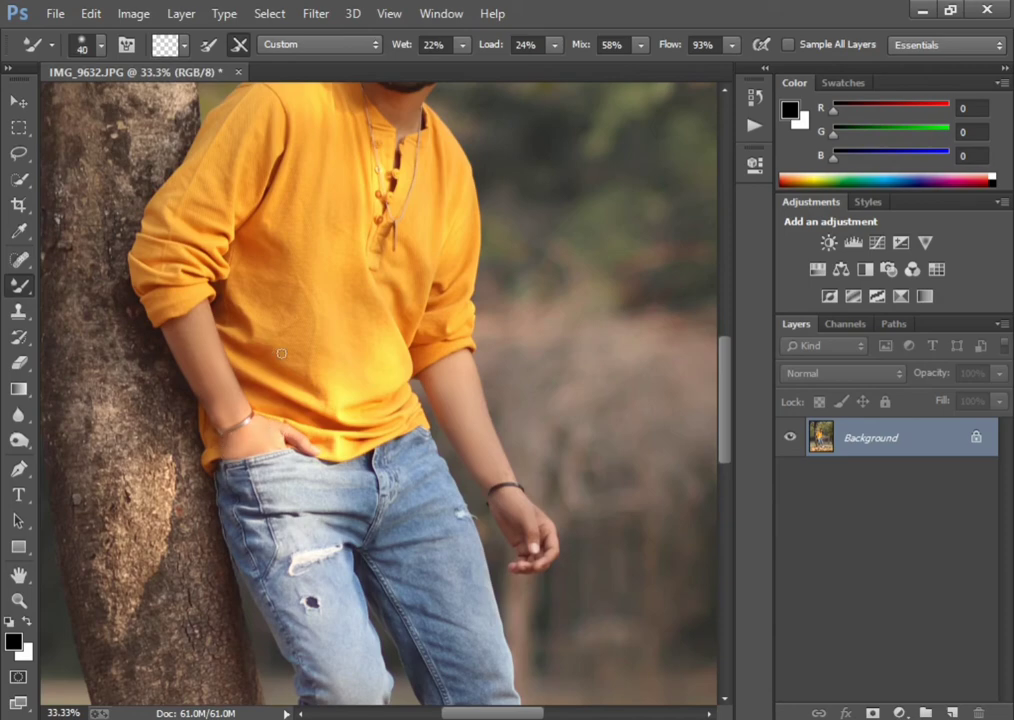
{"action": "scroll", "coordinate": [281, 353], "scroll_direction": "up", "scroll_amount": 5}
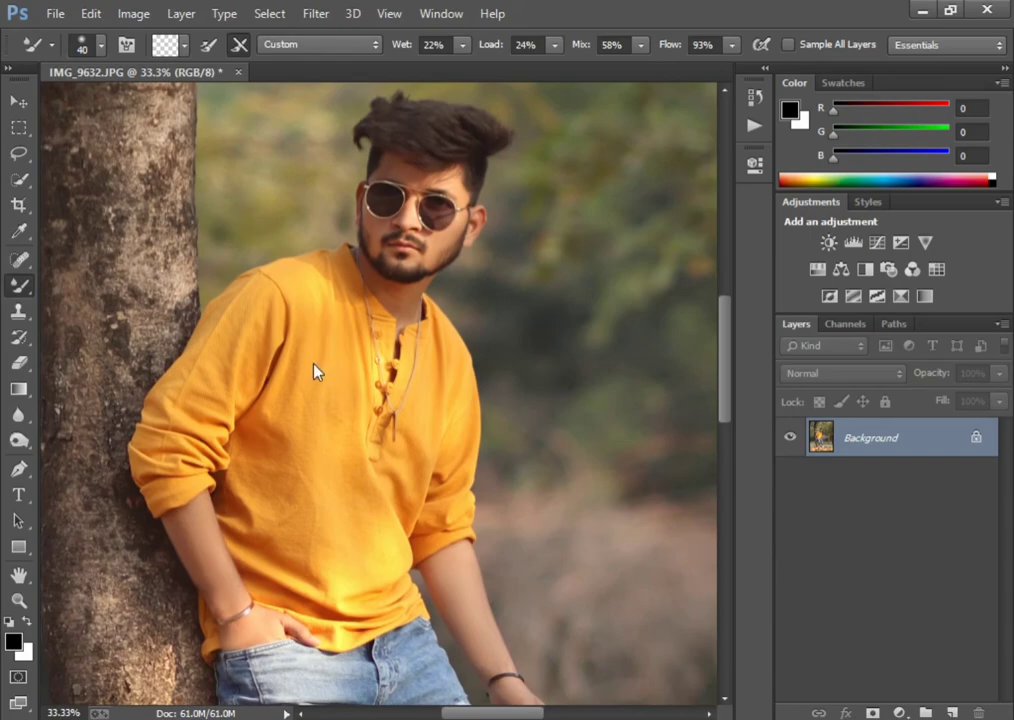
Open Liquify, zoom to the head and push the top-left hair upward
{"action": "key", "text": "ctrl+shift+x"}
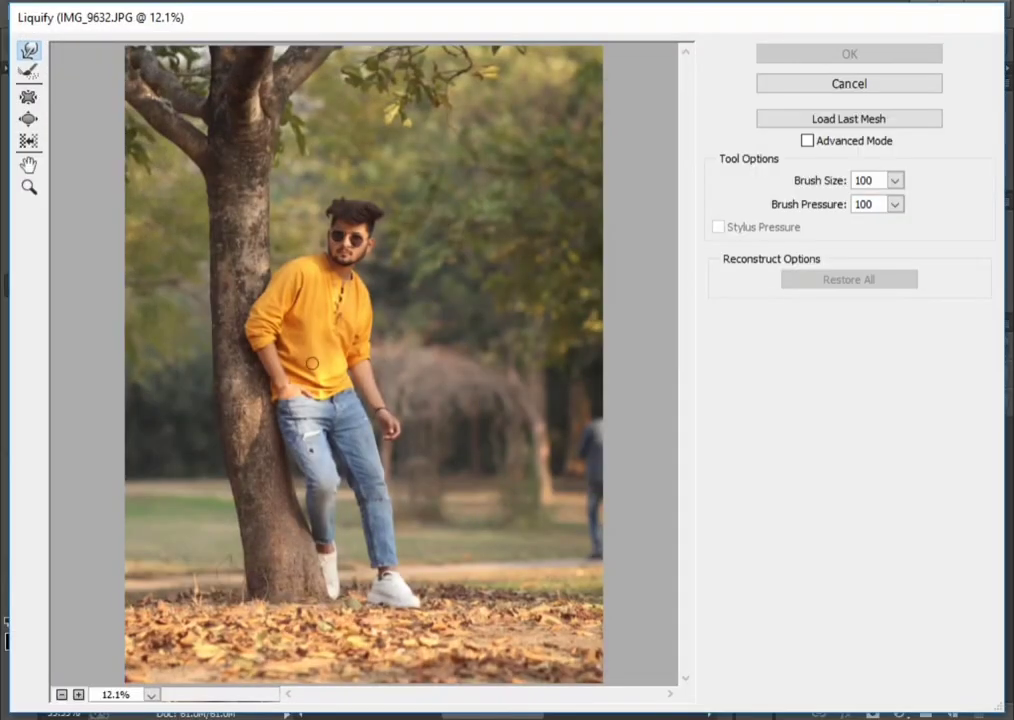
{"action": "scroll", "coordinate": [312, 364], "scroll_direction": "up", "scroll_amount": 1}
{"action": "scroll", "coordinate": [312, 364], "scroll_direction": "up", "scroll_amount": 1}
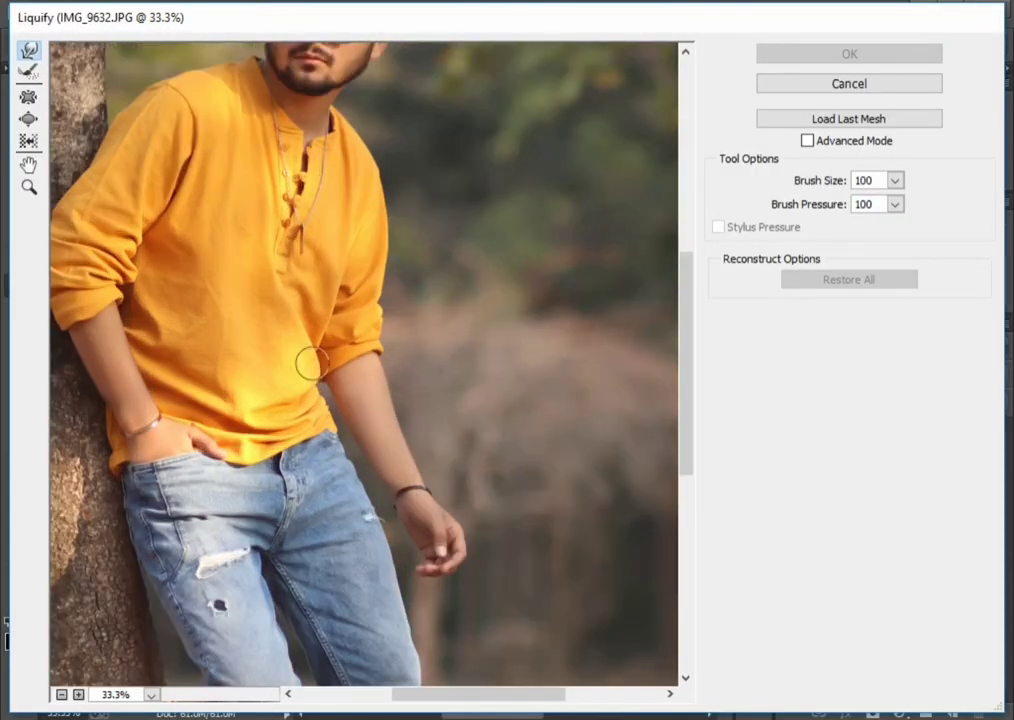
{"action": "scroll", "coordinate": [312, 364], "scroll_direction": "up", "scroll_amount": 5}
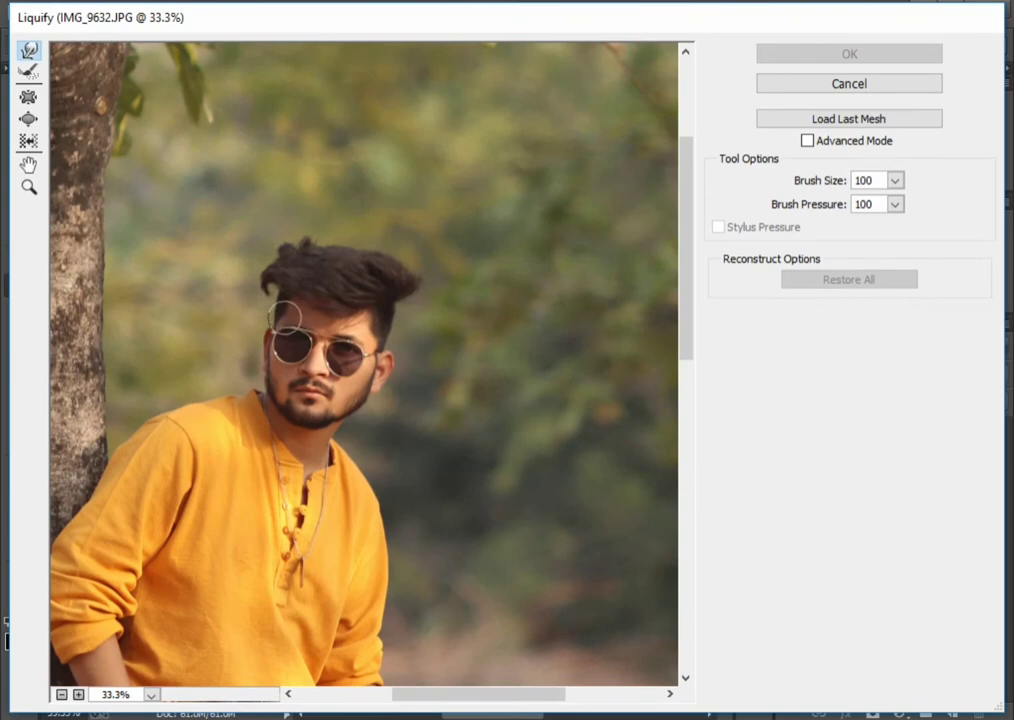
{"action": "key", "text": "bracketright"}
{"action": "key", "text": "bracketright"}
{"action": "key", "text": "bracketright"}
{"action": "key", "text": "bracketright"}
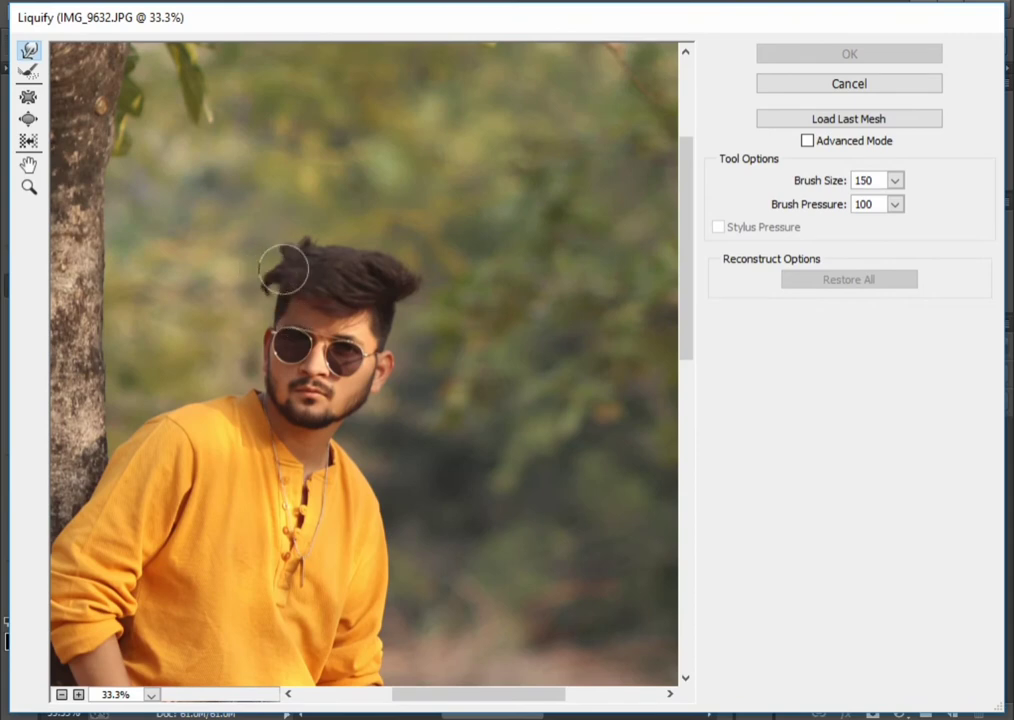
Continue warping the hair while resizing the brush from 175 down to 80
{"action": "key", "text": "bracketright"}
{"action": "mouse_move", "coordinate": [276, 265]}
{"action": "left_mouse_down"}
{"action": "mouse_move", "coordinate": [315, 245]}
{"action": "mouse_move", "coordinate": [362, 281]}
{"action": "mouse_move", "coordinate": [351, 256]}
{"action": "mouse_move", "coordinate": [328, 256]}
{"action": "mouse_move", "coordinate": [363, 254]}
{"action": "left_mouse_up"}
{"action": "key", "text": "bracketright"}
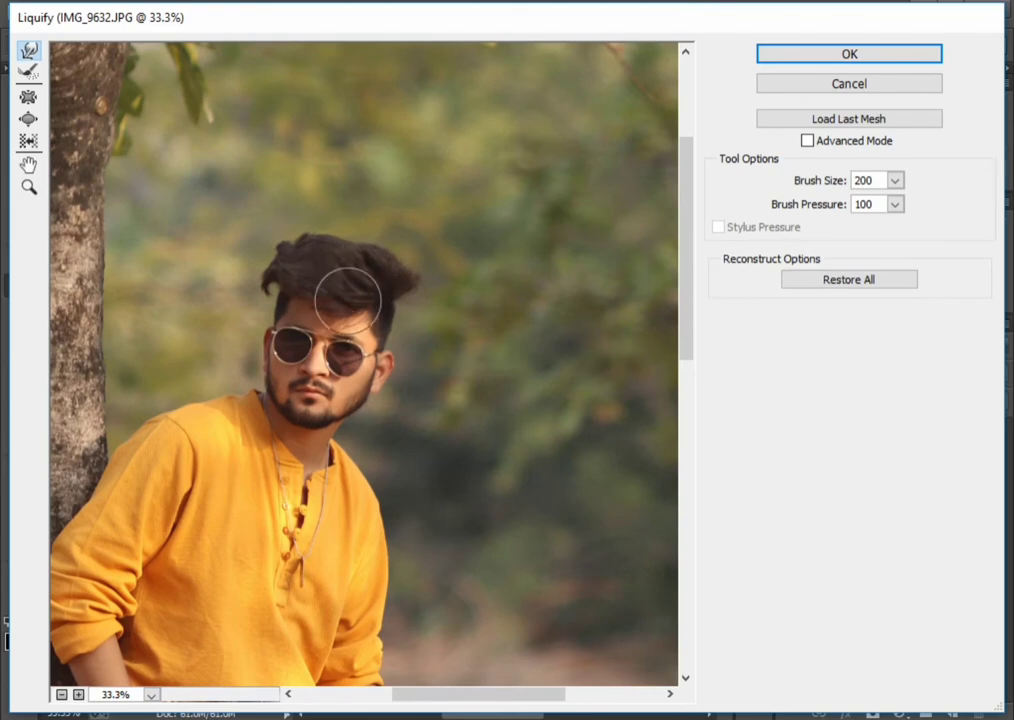
{"action": "key", "text": "bracketleft"}
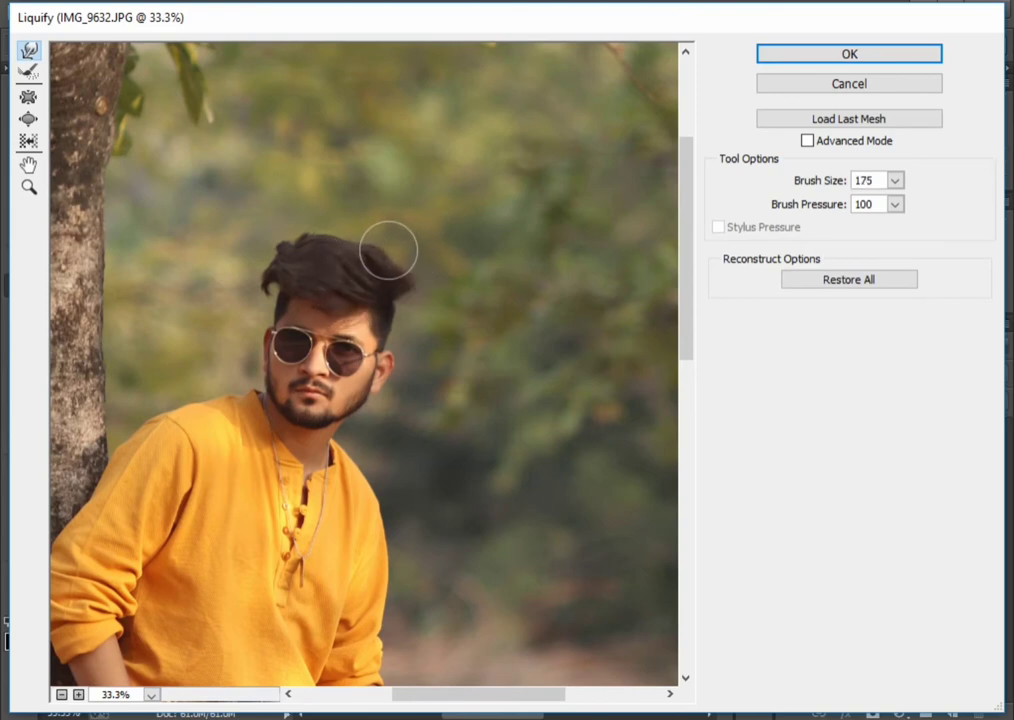
{"action": "key", "text": "bracketleft"}
{"action": "key", "text": "bracketleft"}
{"action": "key", "text": "bracketleft"}
{"action": "key", "text": "bracketleft"}
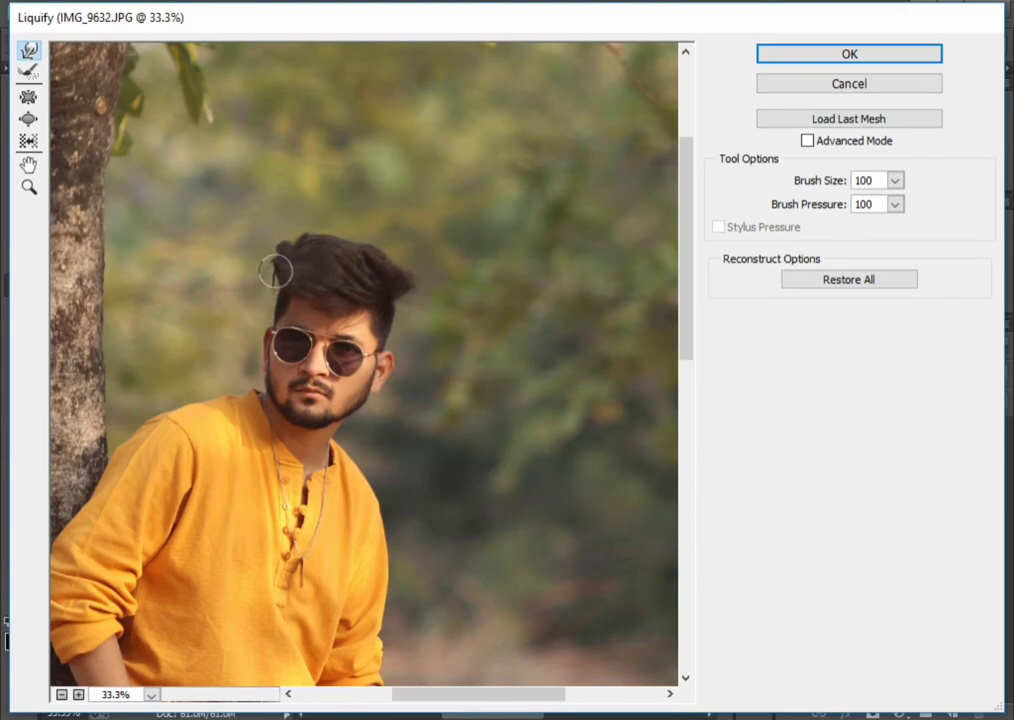
{"action": "key", "text": "bracketleft"}
{"action": "key", "text": "bracketleft"}
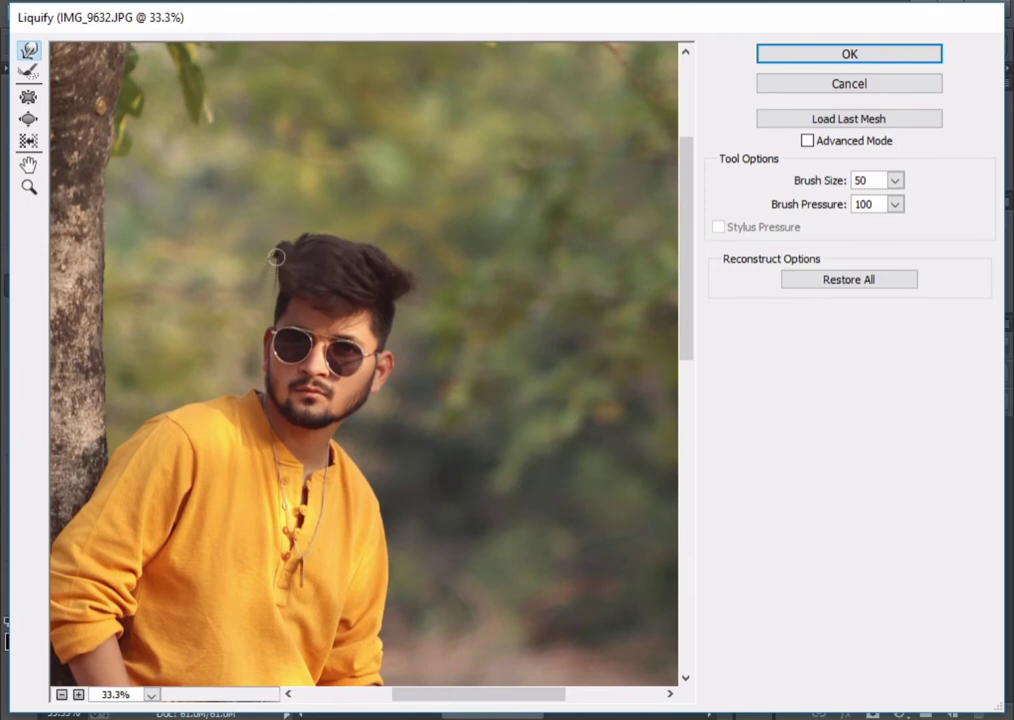
{"action": "key", "text": "bracketright"}
{"action": "key", "text": "bracketright"}
{"action": "key", "text": "bracketright"}
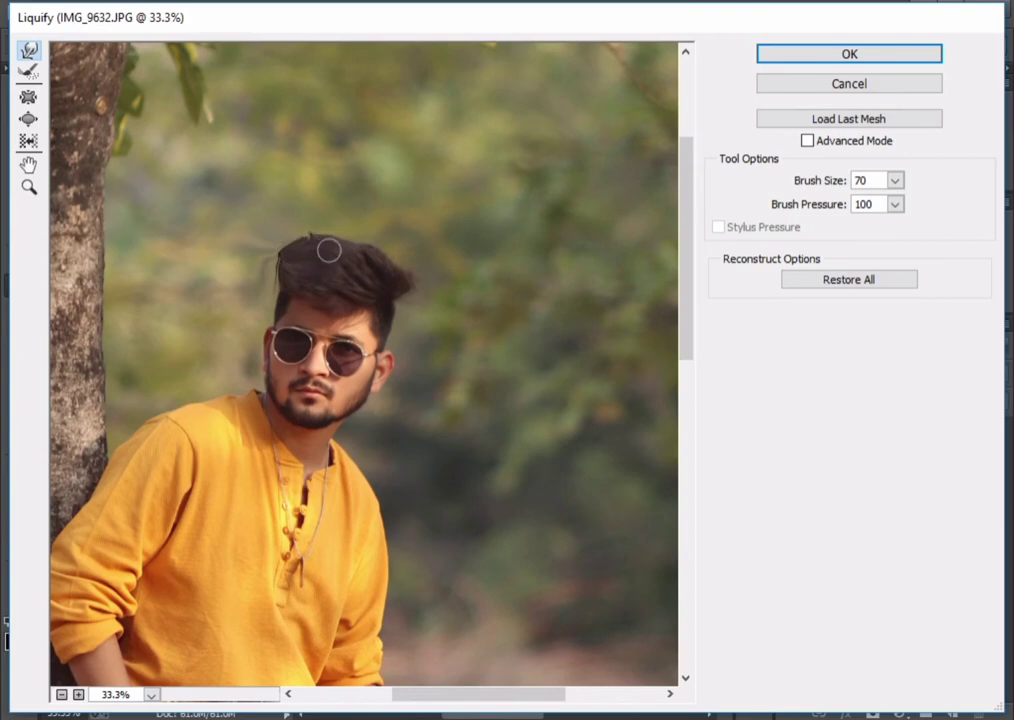
{"action": "key", "text": "bracketright"}
Zoom into the hair and reshape the left and top outline
{"action": "key", "text": "ctrl+space"}
{"action": "left_click", "coordinate": [262, 170], "text": "ctrl"}
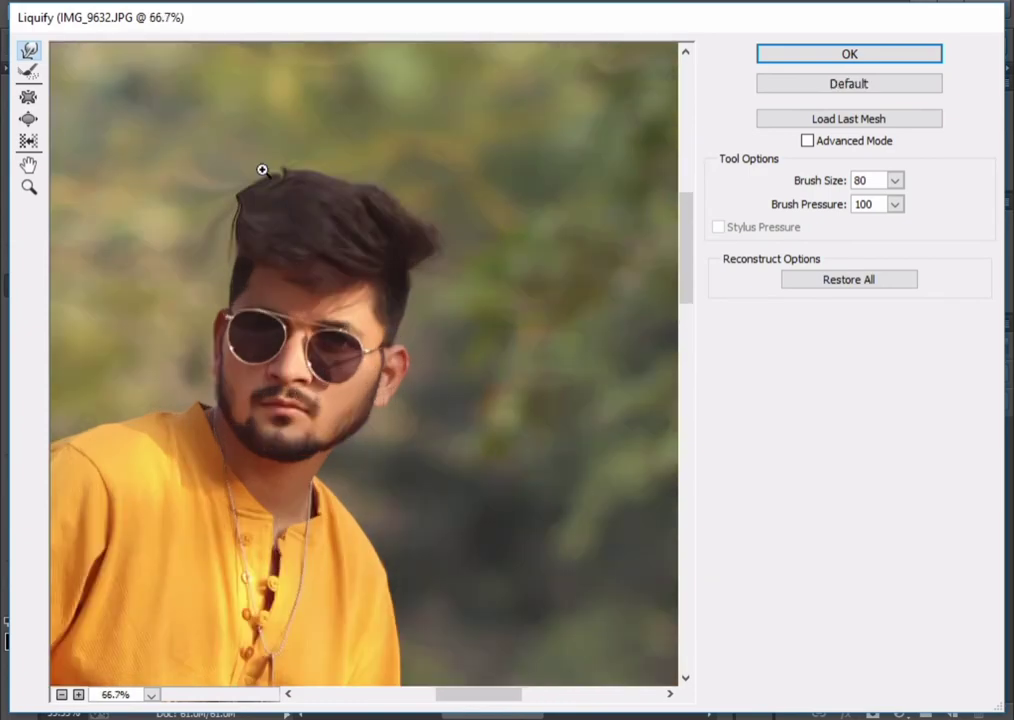
{"action": "scroll", "coordinate": [285, 178], "scroll_direction": "up", "scroll_amount": 5}
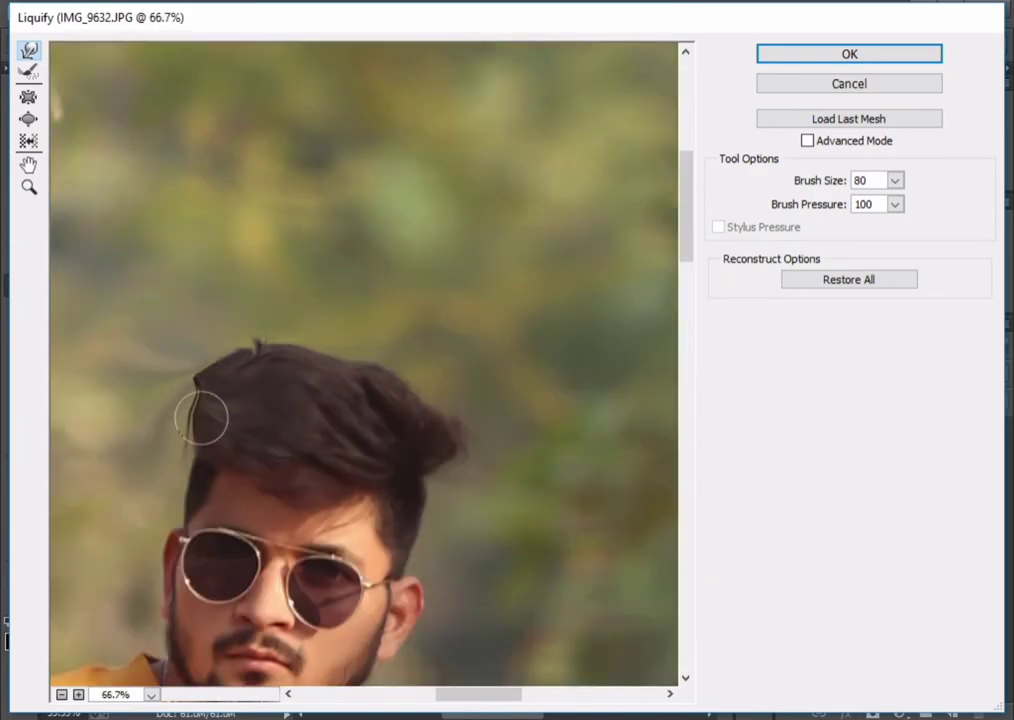
{"action": "key", "text": "bracketleft"}
{"action": "key", "text": "bracketleft"}
{"action": "key", "text": "bracketleft"}
{"action": "key", "text": "bracketleft"}
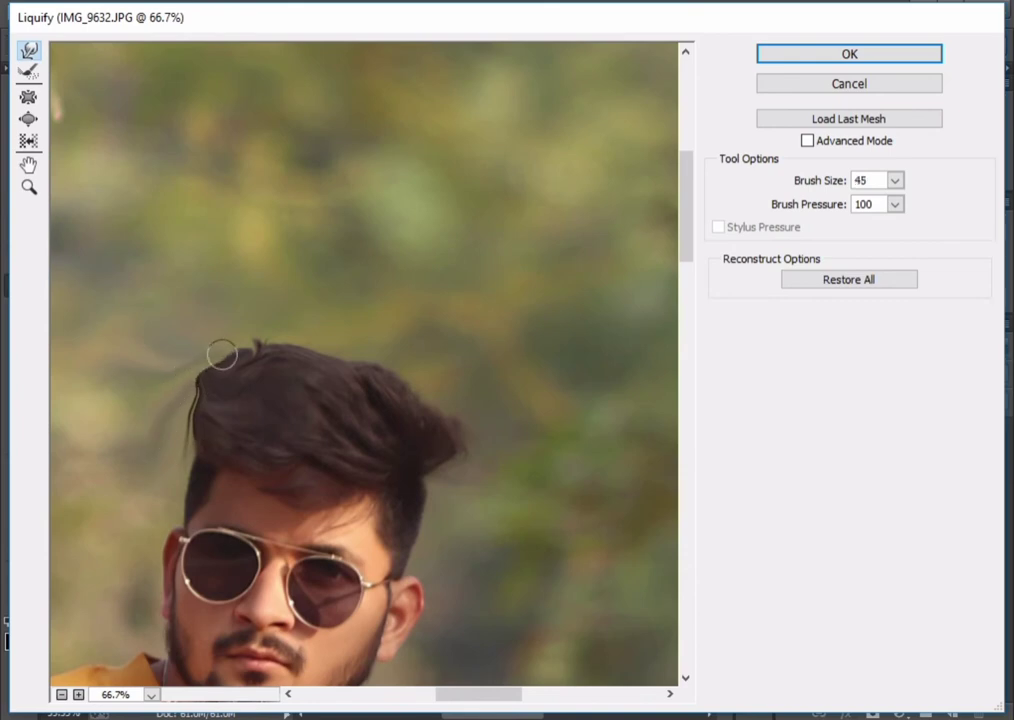
{"action": "left_click_drag", "start_coordinate": [200, 367], "coordinate": [278, 331]}
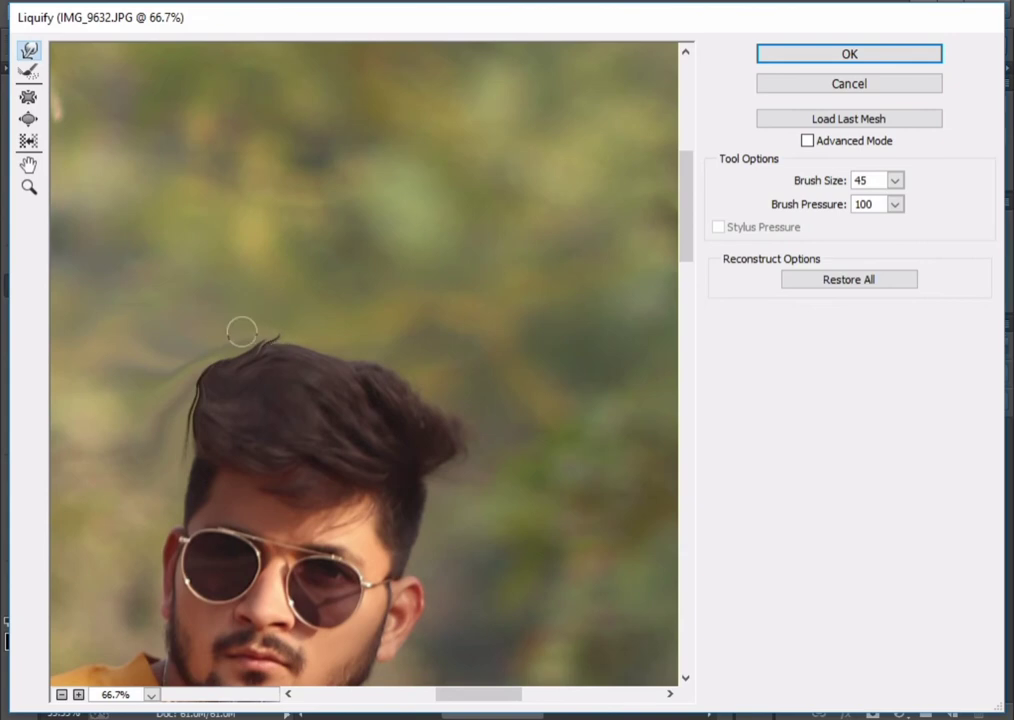
{"action": "key", "text": "bracketleft"}
{"action": "key", "text": "bracketright"}
{"action": "key", "text": "bracketright"}
{"action": "key", "text": "bracketright"}
{"action": "key", "text": "bracketright"}
{"action": "key", "text": "bracketright"}
{"action": "key", "text": "bracketright"}
{"action": "key", "text": "bracketright"}
{"action": "left_click_drag", "start_coordinate": [207, 376], "coordinate": [229, 367]}
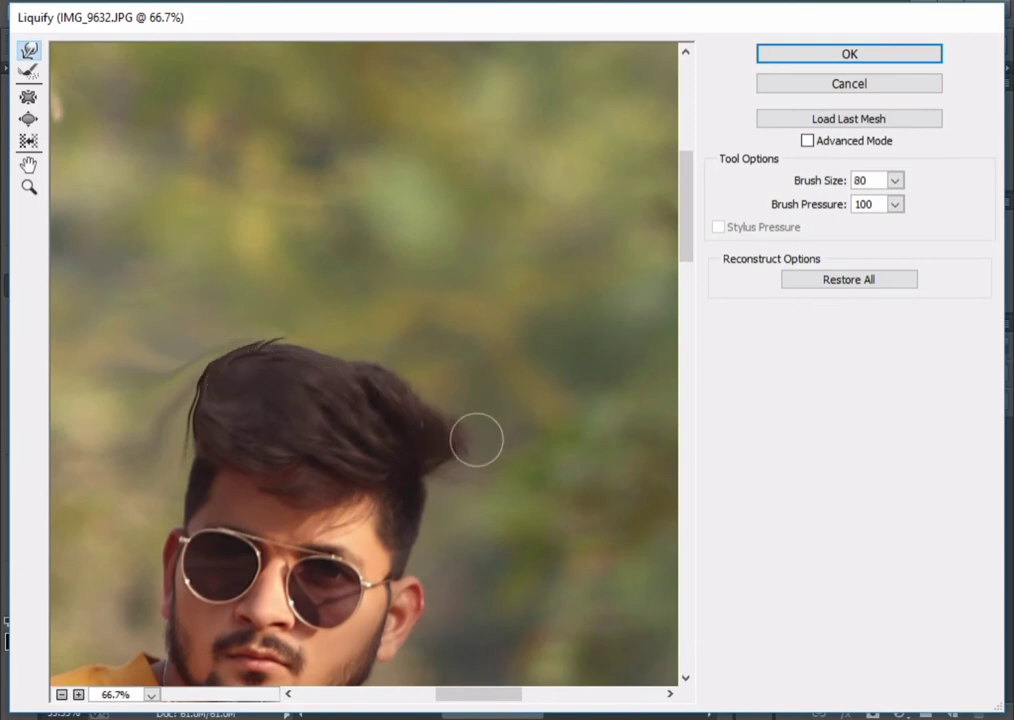
Push out the hair's right edge and shape the top
{"action": "key", "text": "bracketleft"}
{"action": "key", "text": "bracketleft"}
{"action": "key", "text": "bracketleft"}
{"action": "key", "text": "bracketleft"}
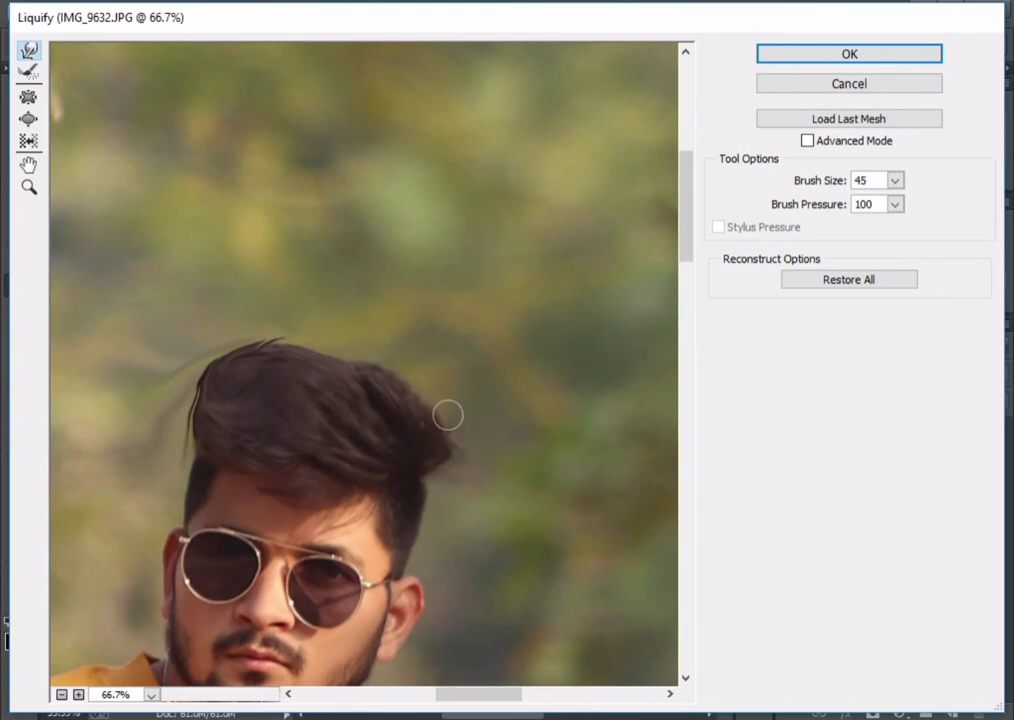
{"action": "left_click_drag", "start_coordinate": [439, 439], "coordinate": [471, 424]}
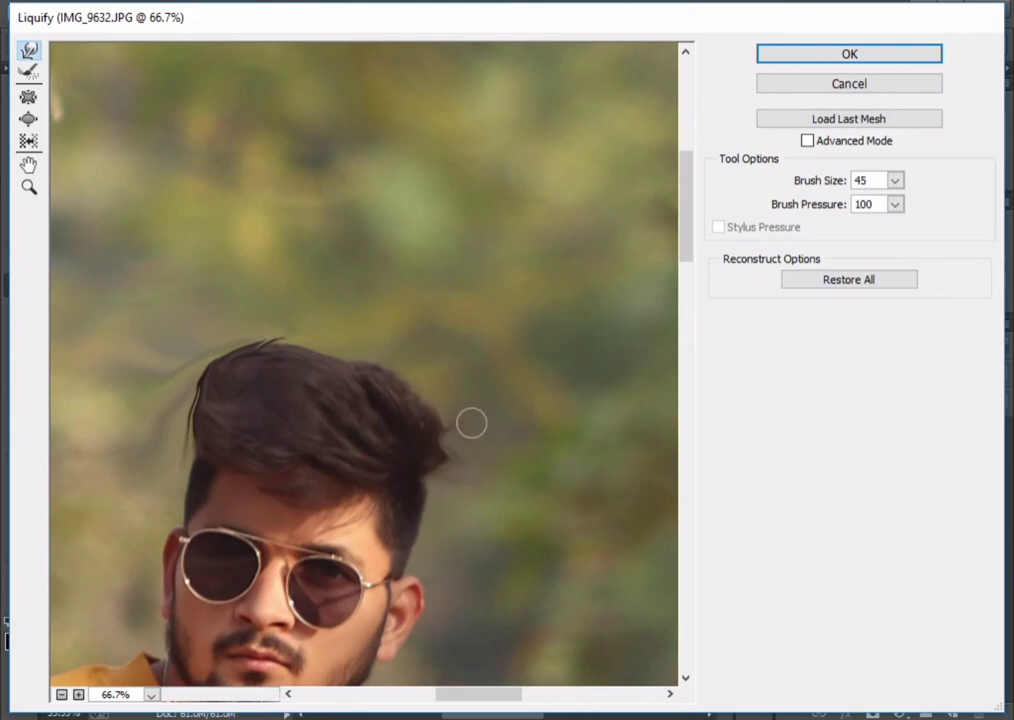
{"action": "key", "text": "bracketright"}
{"action": "key", "text": "bracketright"}
{"action": "key", "text": "bracketright"}
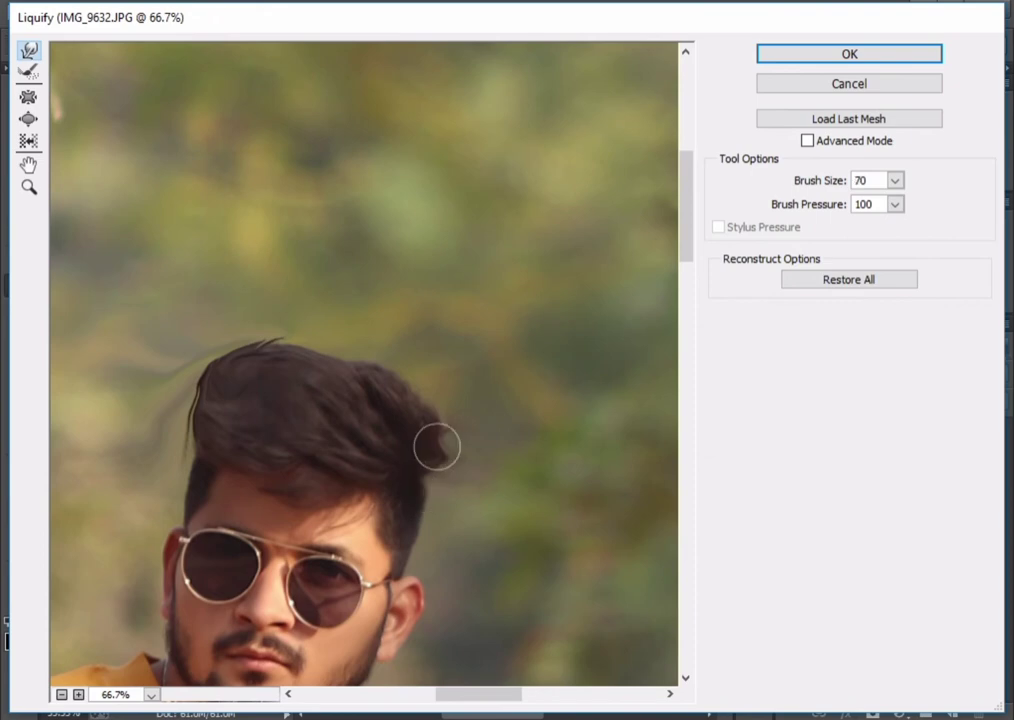
{"action": "key", "text": "bracketleft"}
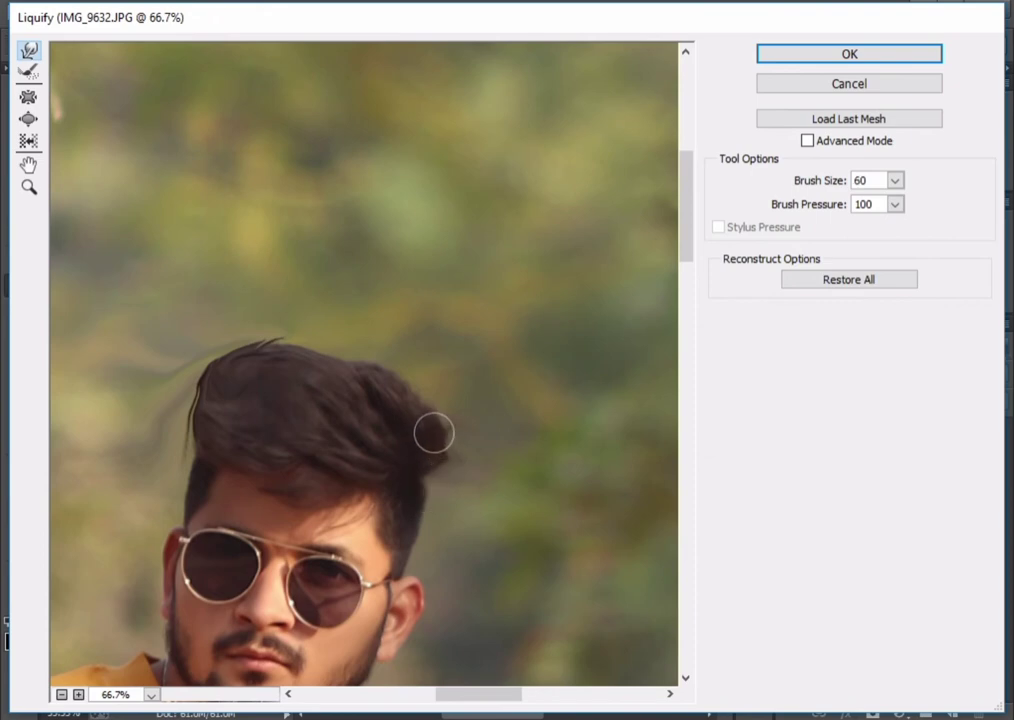
{"action": "left_click_drag", "start_coordinate": [425, 432], "coordinate": [439, 451]}
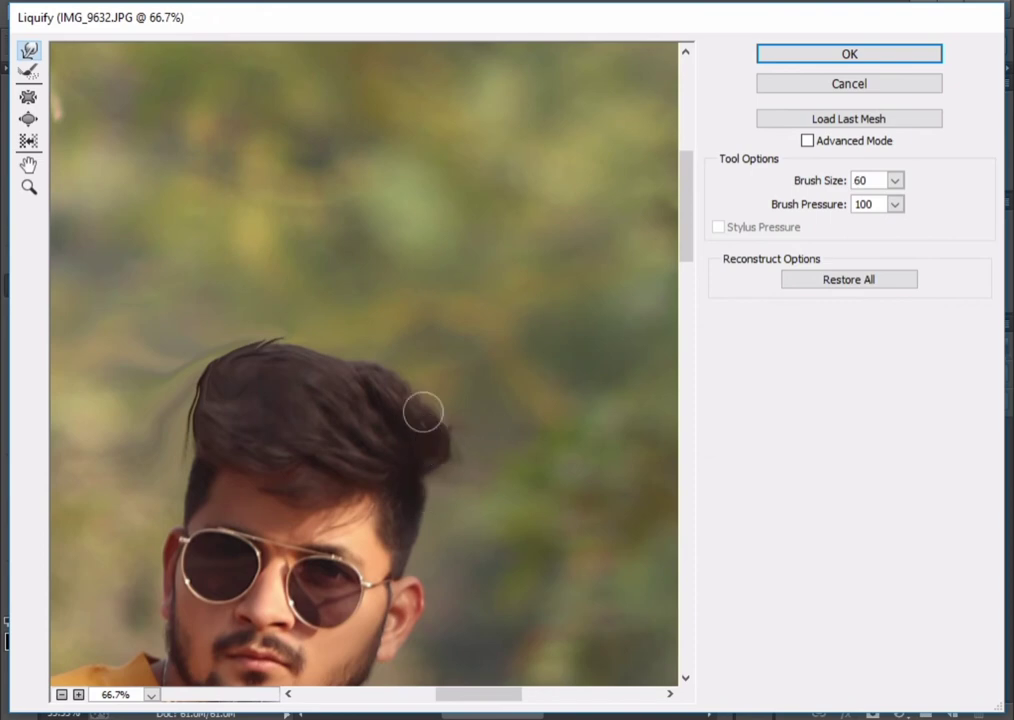
{"action": "key", "text": "bracketright"}
{"action": "mouse_move", "coordinate": [330, 349]}
{"action": "left_mouse_down"}
{"action": "mouse_move", "coordinate": [325, 362]}
{"action": "mouse_move", "coordinate": [285, 348]}
{"action": "left_mouse_up"}
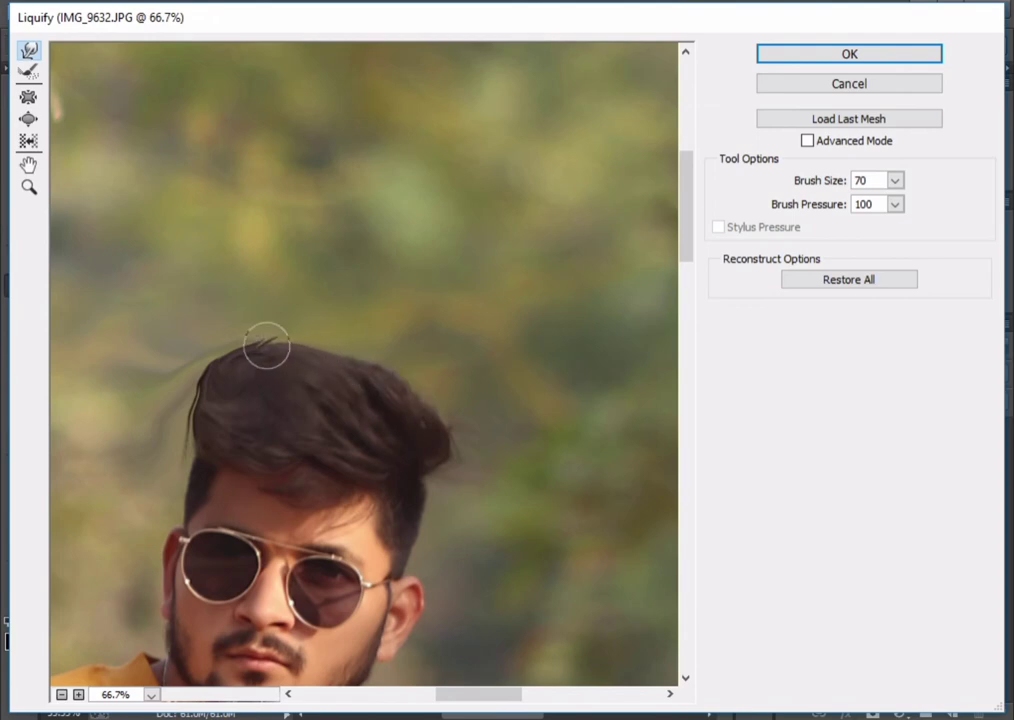
{"action": "key", "text": "bracketleft"}
{"action": "key", "text": "bracketleft"}
{"action": "key", "text": "bracketleft"}
Apply the Liquify reshaping and zoom out to show the whole photo
{"action": "left_click", "coordinate": [878, 55]}
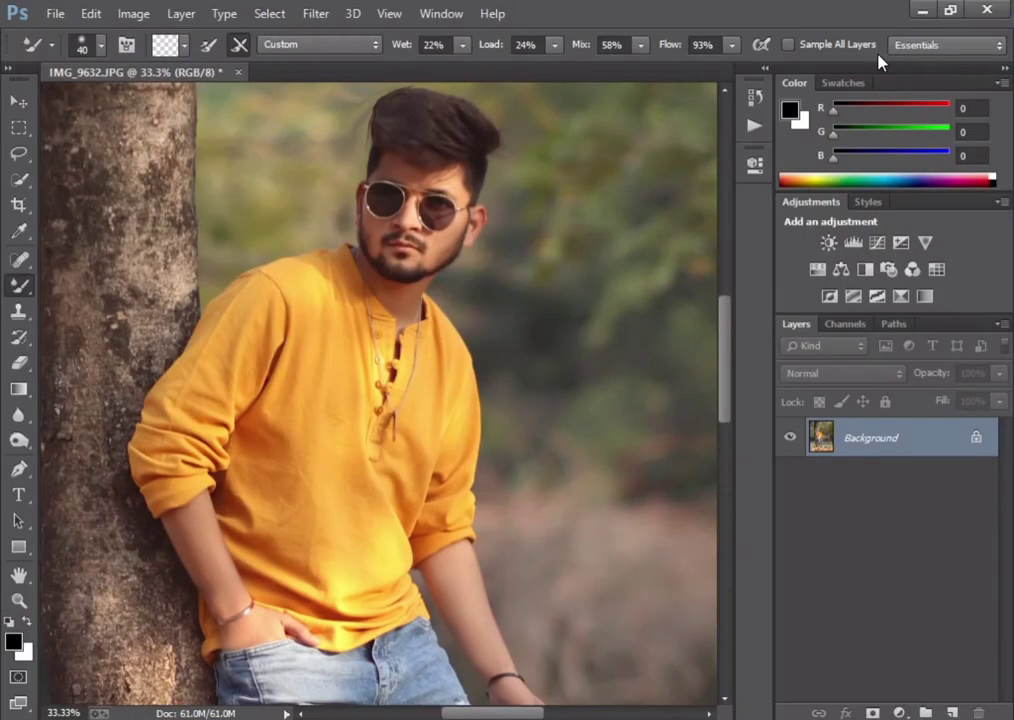
{"action": "key", "text": "ctrl+minus"}
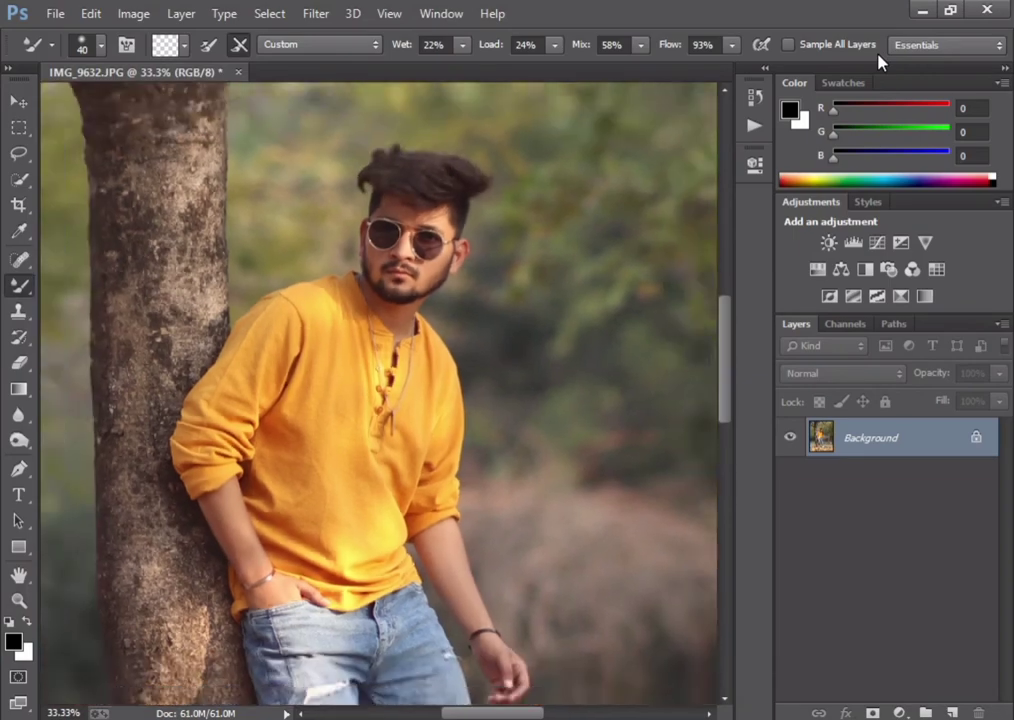
{"action": "key", "text": "ctrl+minus"}
{"action": "key", "text": "ctrl+minus"}
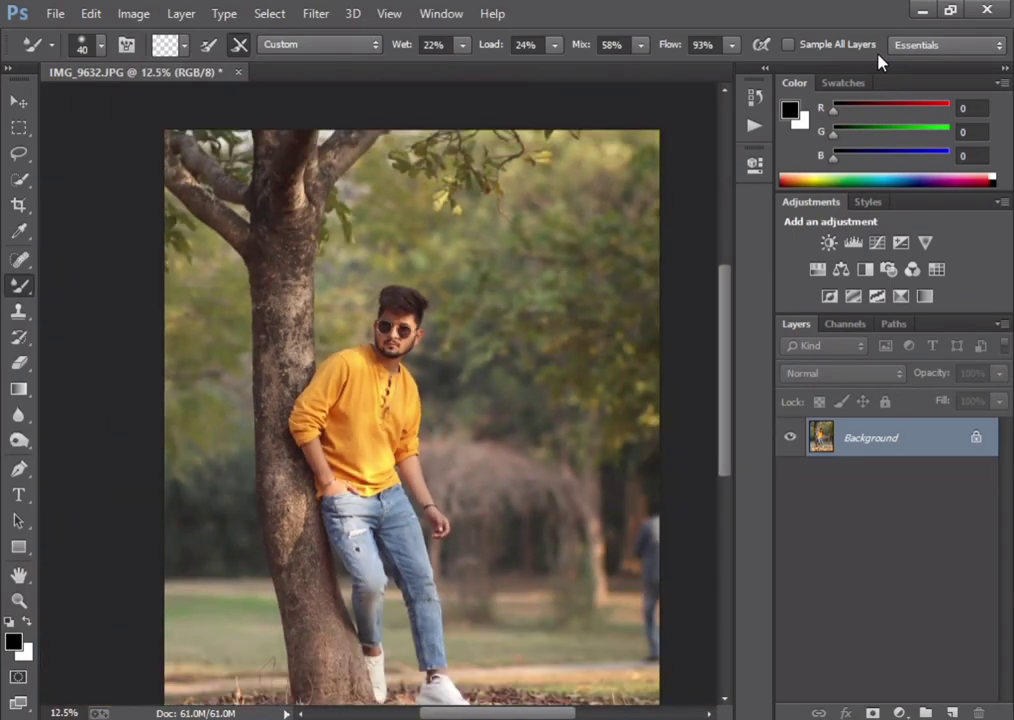
{"action": "key", "text": "ctrl+minus"}
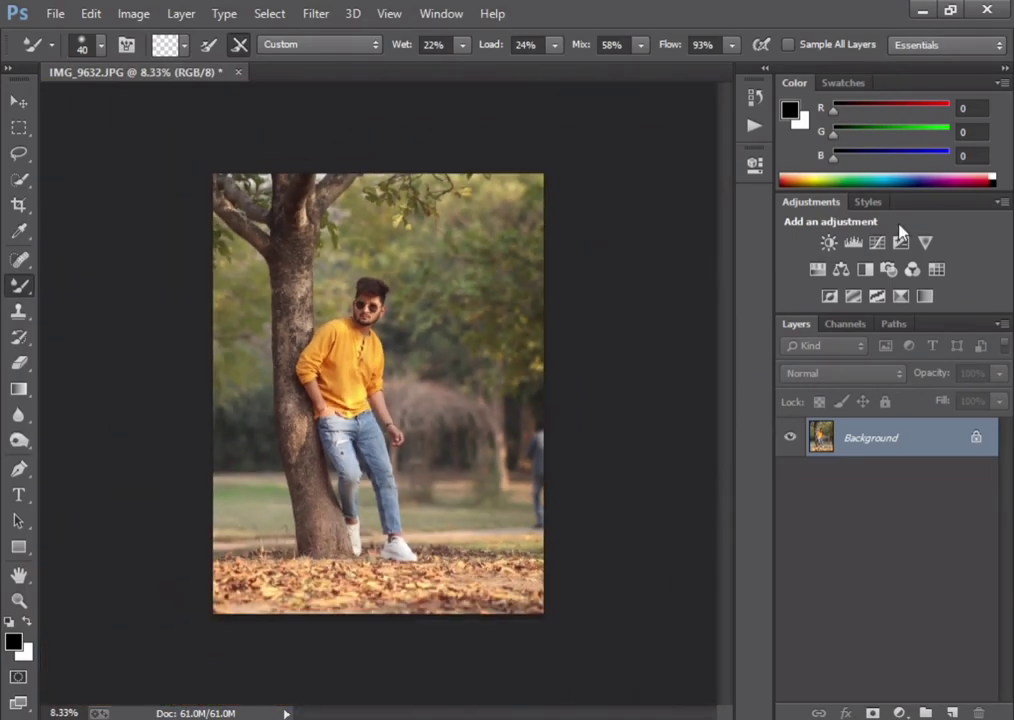
In Camera Raw, set Whites +39, Shadows +75, Blacks +36, Clarity +12 and boost Vibrance
{"action": "left_click", "coordinate": [318, 14]}
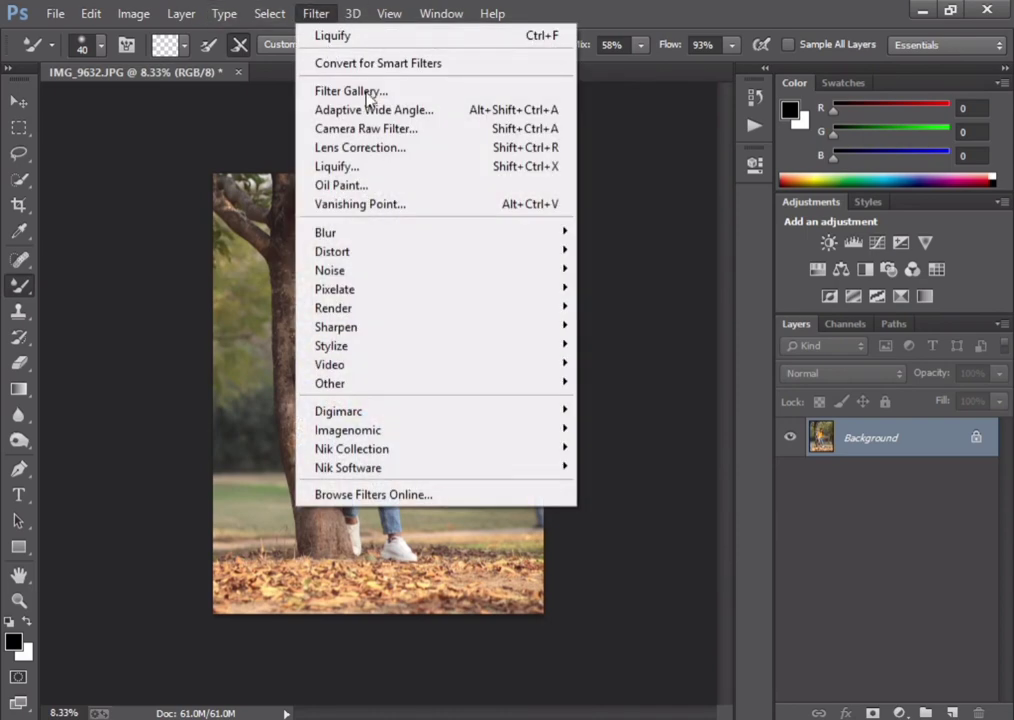
{"action": "left_click", "coordinate": [366, 129]}
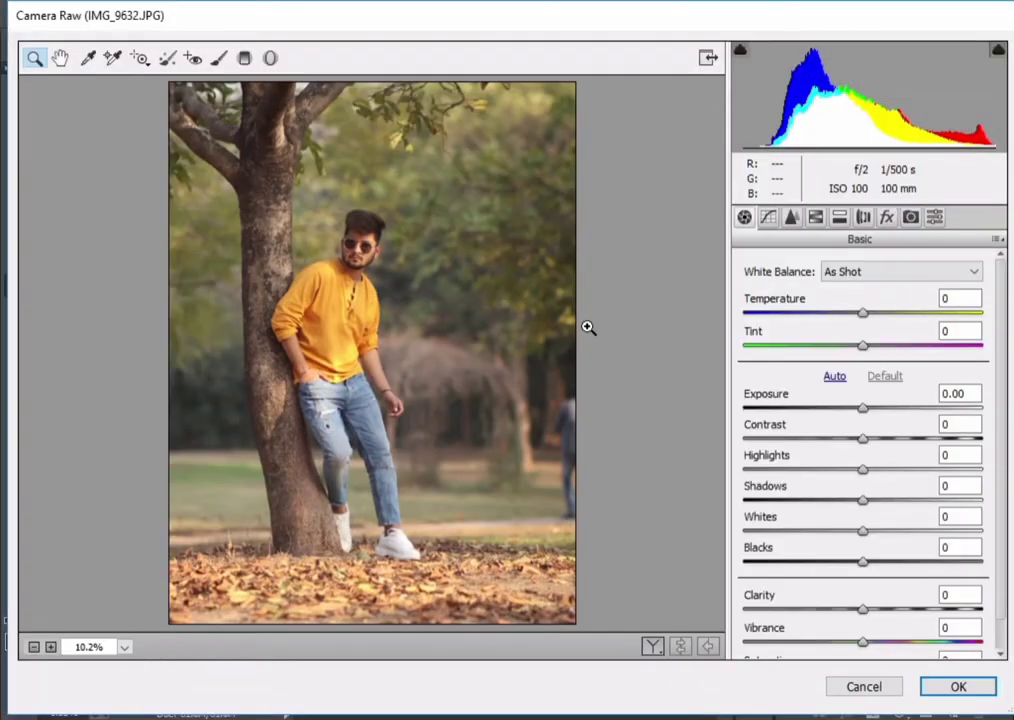
{"action": "left_click", "coordinate": [909, 531]}
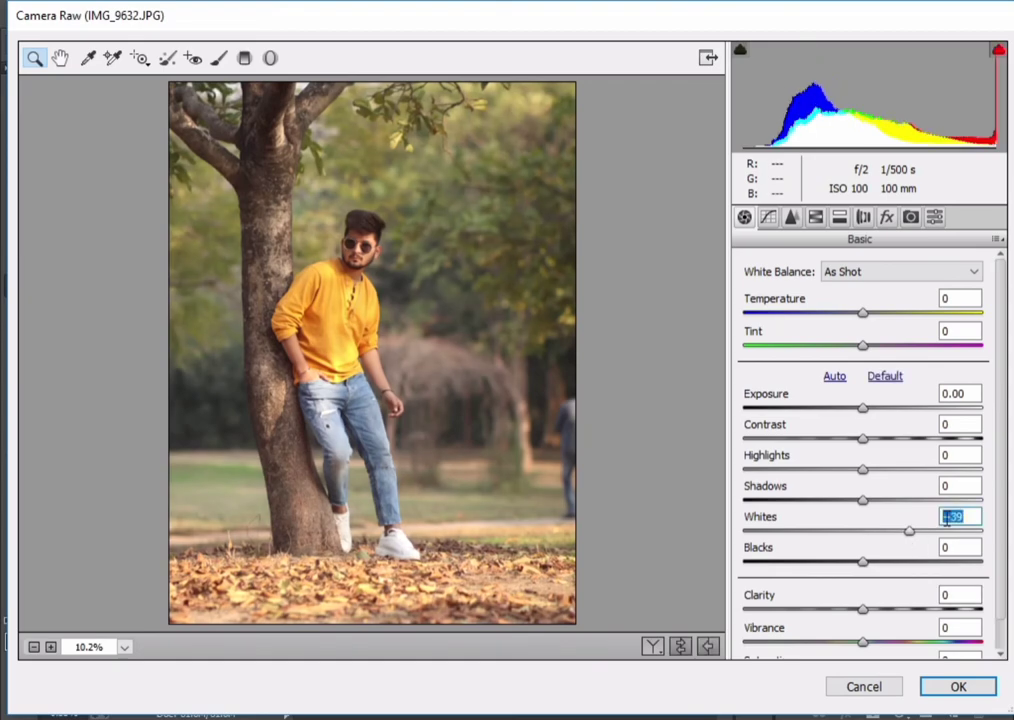
{"action": "left_click", "coordinate": [950, 501]}
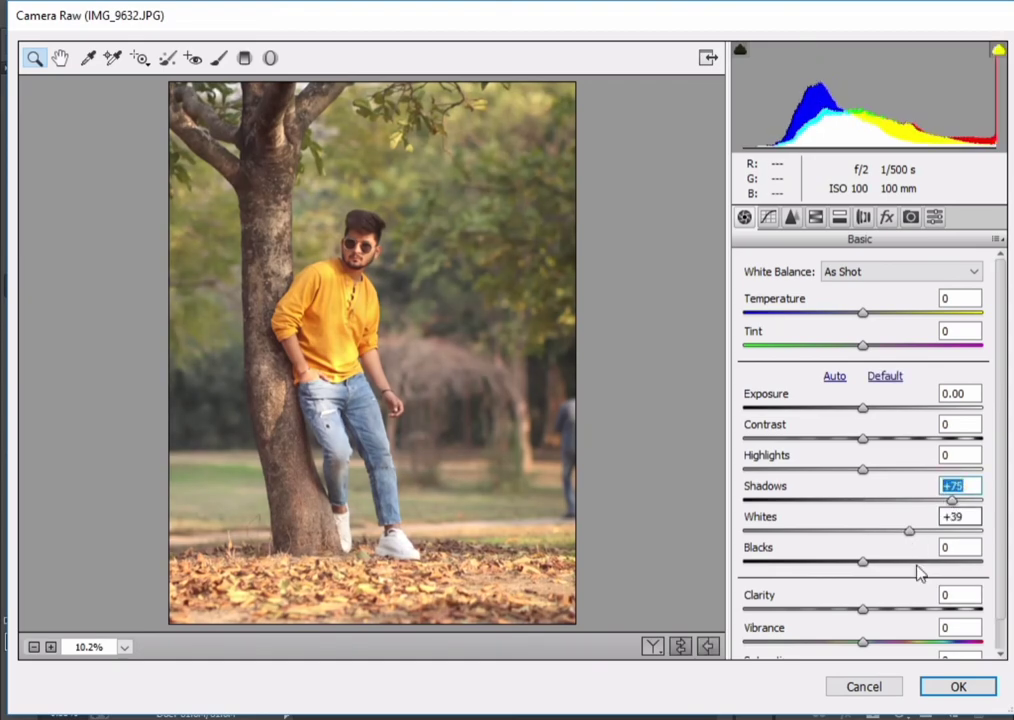
{"action": "left_click", "coordinate": [910, 562]}
{"action": "left_click_drag", "start_coordinate": [910, 562], "coordinate": [905, 562]}
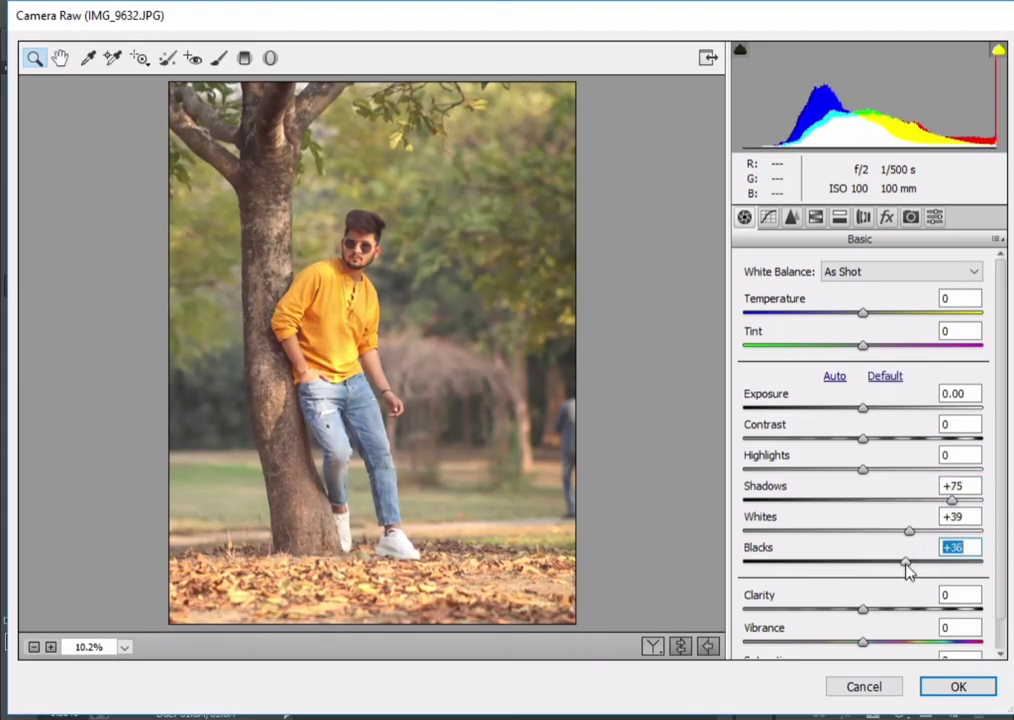
{"action": "left_click", "coordinate": [877, 608]}
{"action": "left_click", "coordinate": [972, 641]}
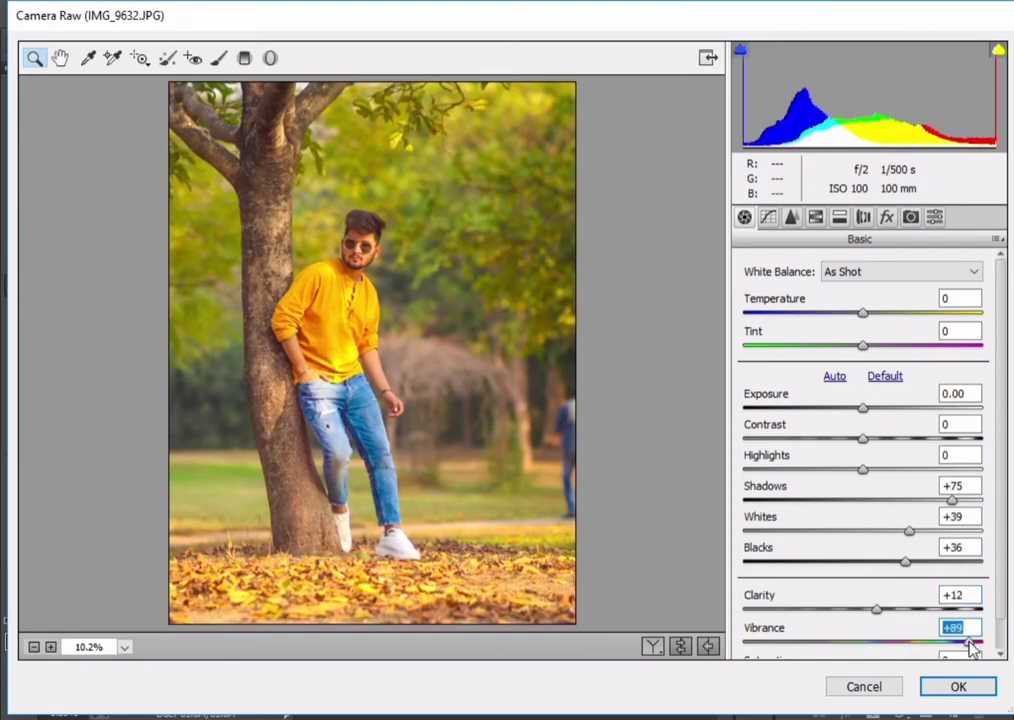
Set HSL saturation Oranges about -30, boost Greens, and Oranges luminance +28
{"action": "left_click", "coordinate": [814, 218]}
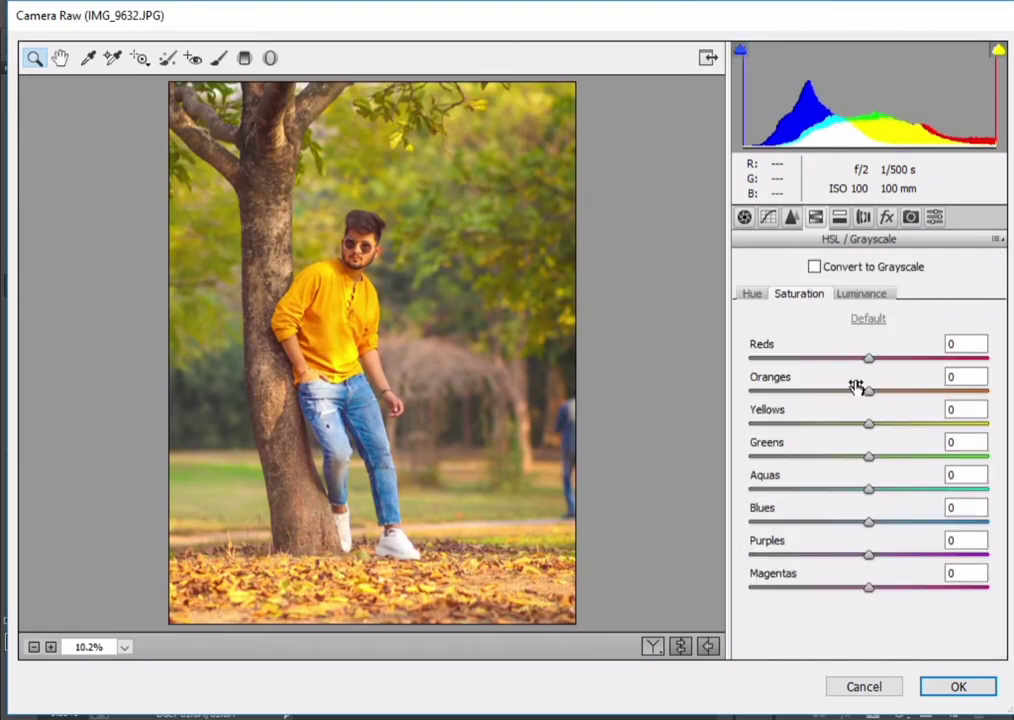
{"action": "mouse_move", "coordinate": [856, 388]}
{"action": "left_mouse_down"}
{"action": "mouse_move", "coordinate": [826, 388]}
{"action": "mouse_move", "coordinate": [901, 359]}
{"action": "mouse_move", "coordinate": [861, 359]}
{"action": "left_mouse_up"}
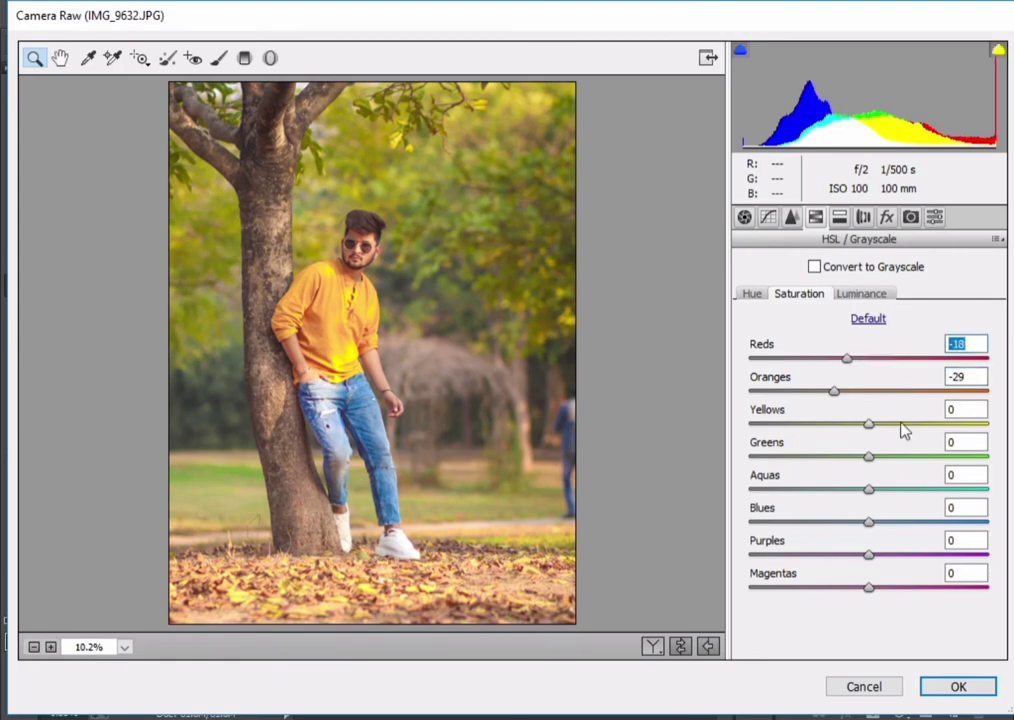
{"action": "left_click_drag", "start_coordinate": [849, 423], "coordinate": [781, 424]}
{"action": "double_click", "coordinate": [867, 423]}
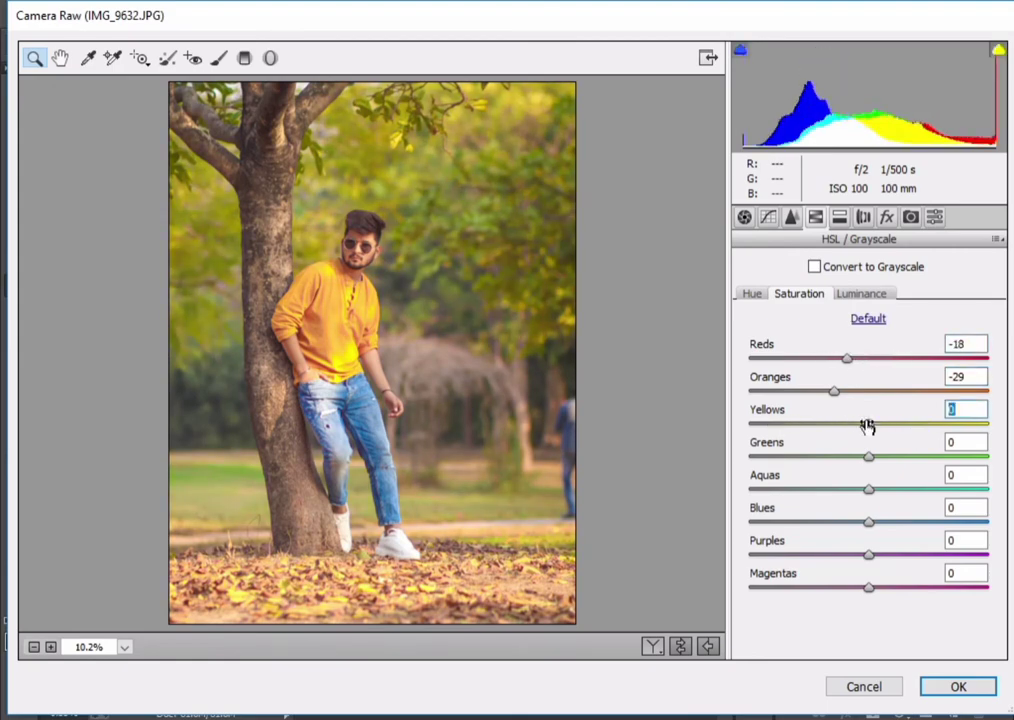
{"action": "left_click_drag", "start_coordinate": [870, 456], "coordinate": [894, 472]}
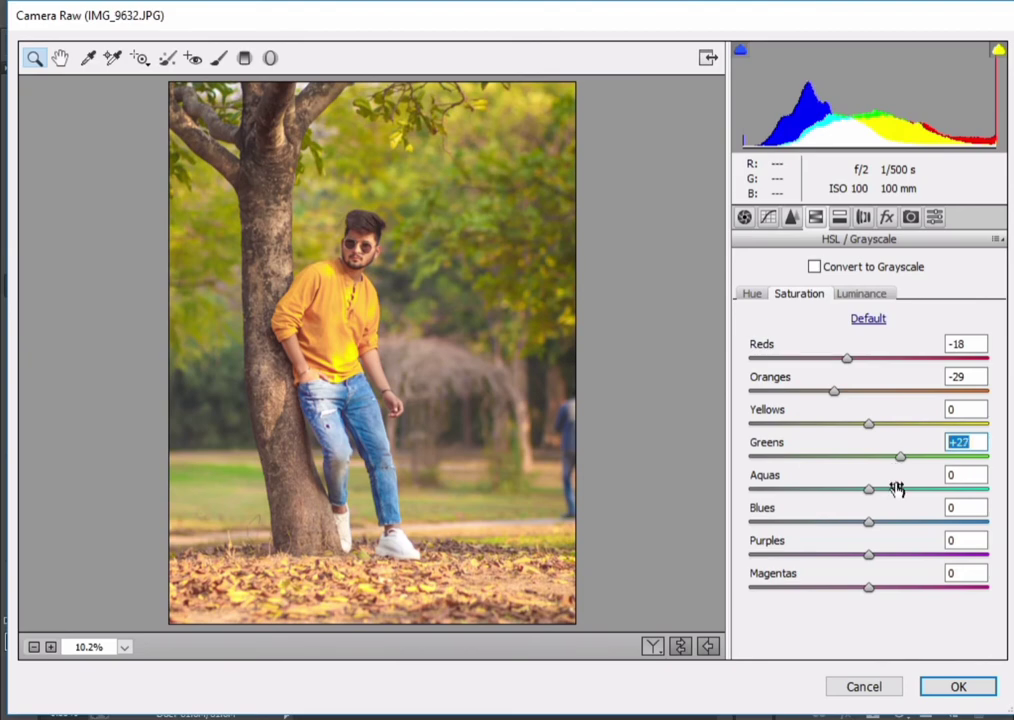
{"action": "left_click", "coordinate": [861, 293]}
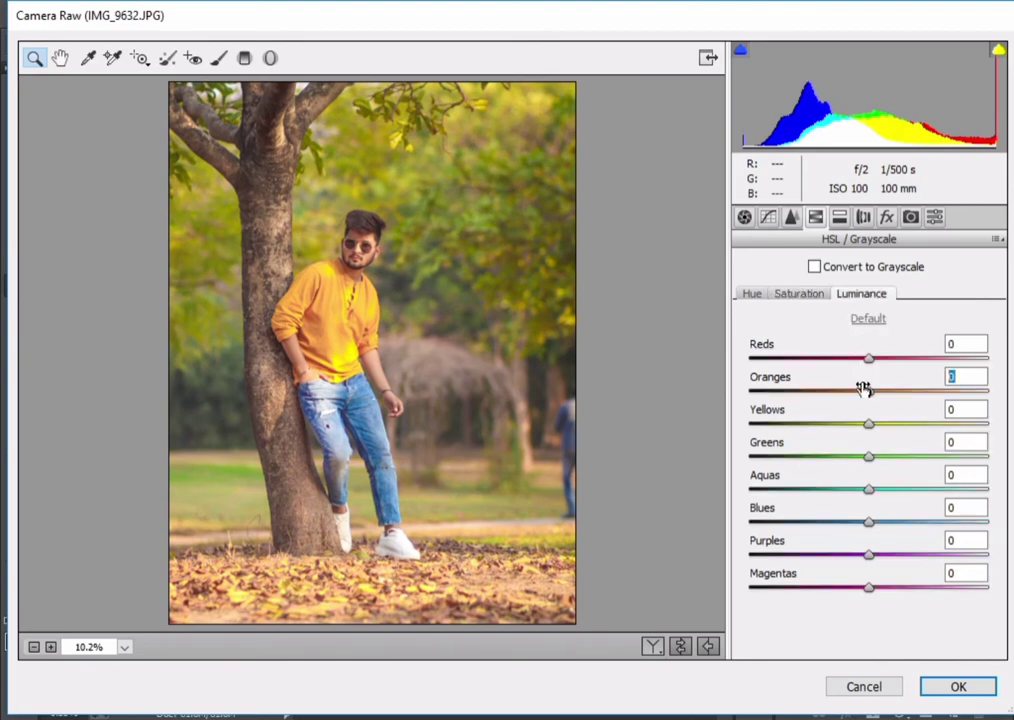
{"action": "mouse_move", "coordinate": [863, 388]}
{"action": "left_mouse_down"}
{"action": "mouse_move", "coordinate": [902, 390]}
{"action": "mouse_move", "coordinate": [885, 362]}
{"action": "mouse_move", "coordinate": [904, 366]}
{"action": "mouse_move", "coordinate": [819, 358]}
{"action": "mouse_move", "coordinate": [911, 375]}
{"action": "mouse_move", "coordinate": [874, 367]}
{"action": "left_mouse_up"}
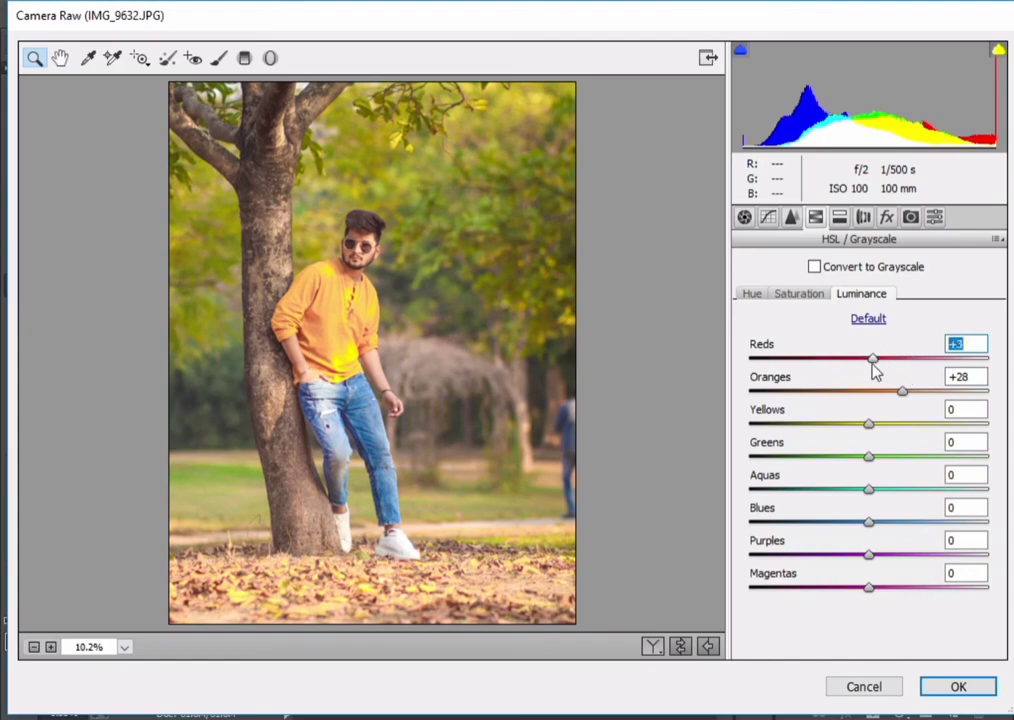
Set HSL hue Yellows -3 and Greens -65, then fit the preview to the view
{"action": "left_click", "coordinate": [762, 300]}
{"action": "mouse_move", "coordinate": [868, 423]}
{"action": "left_mouse_down"}
{"action": "mouse_move", "coordinate": [754, 419]}
{"action": "mouse_move", "coordinate": [866, 418]}
{"action": "mouse_move", "coordinate": [793, 460]}
{"action": "left_mouse_up"}
{"action": "left_click", "coordinate": [866, 422]}
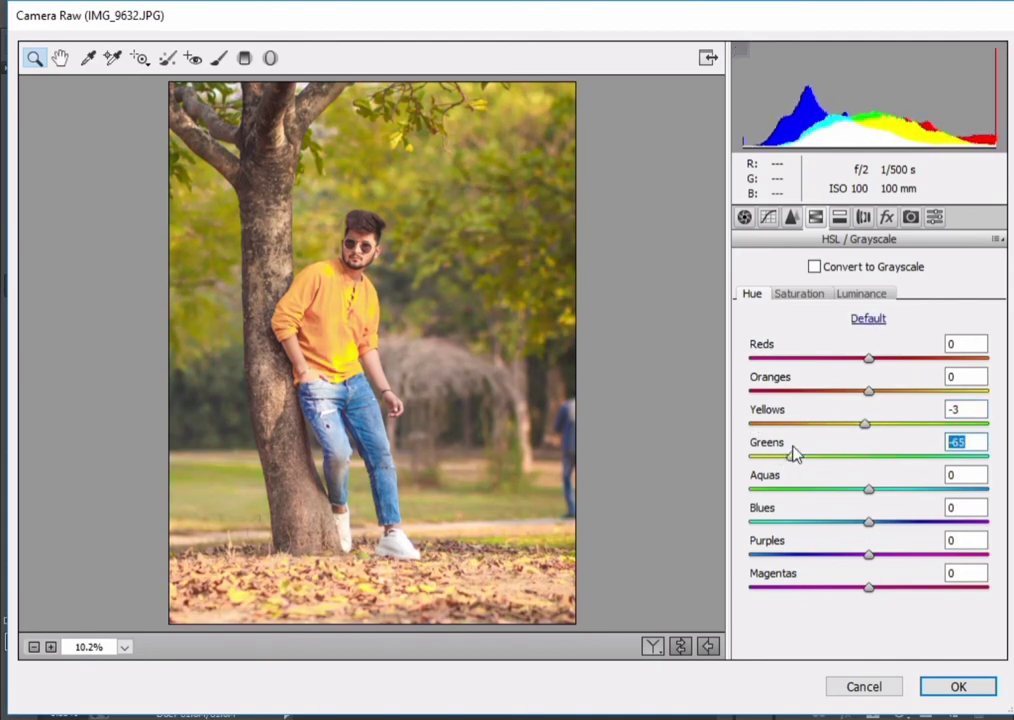
{"action": "left_click", "coordinate": [836, 392]}
{"action": "key", "text": "BackSpace"}
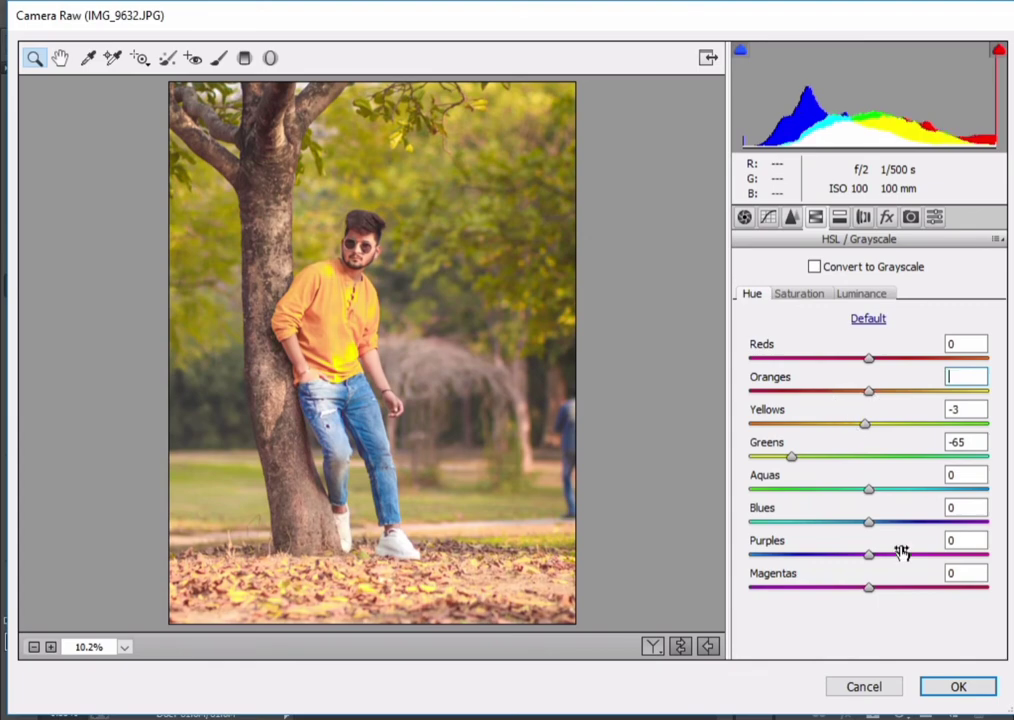
{"action": "left_click_drag", "start_coordinate": [192, 155], "coordinate": [410, 350]}
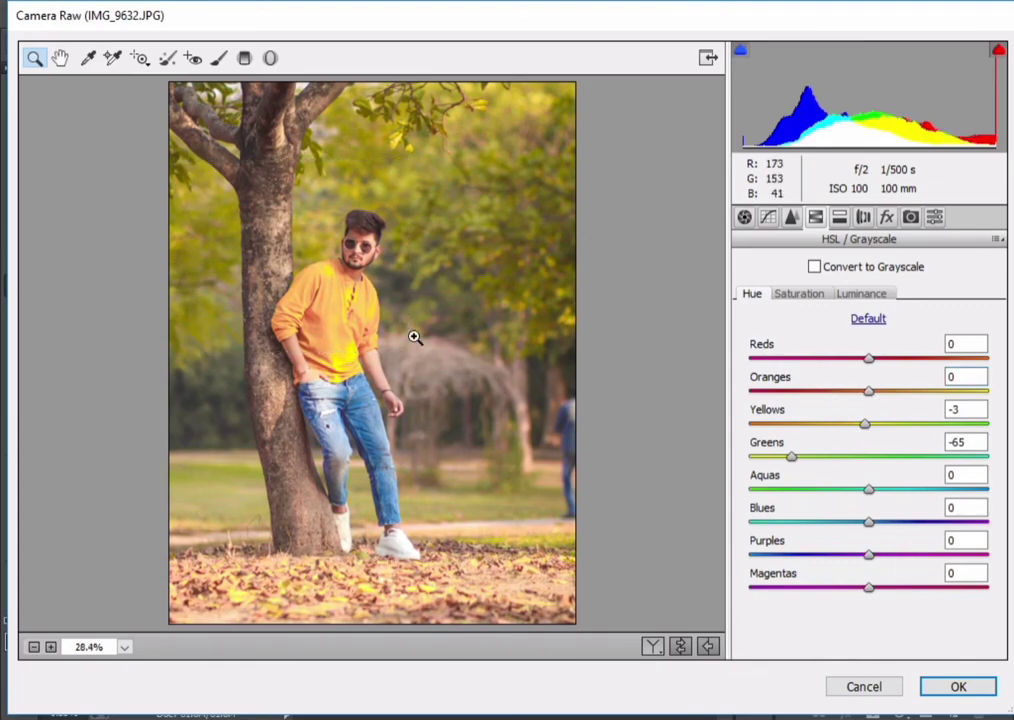
{"action": "key", "text": "ctrl+minus"}
{"action": "key", "text": "ctrl+minus"}
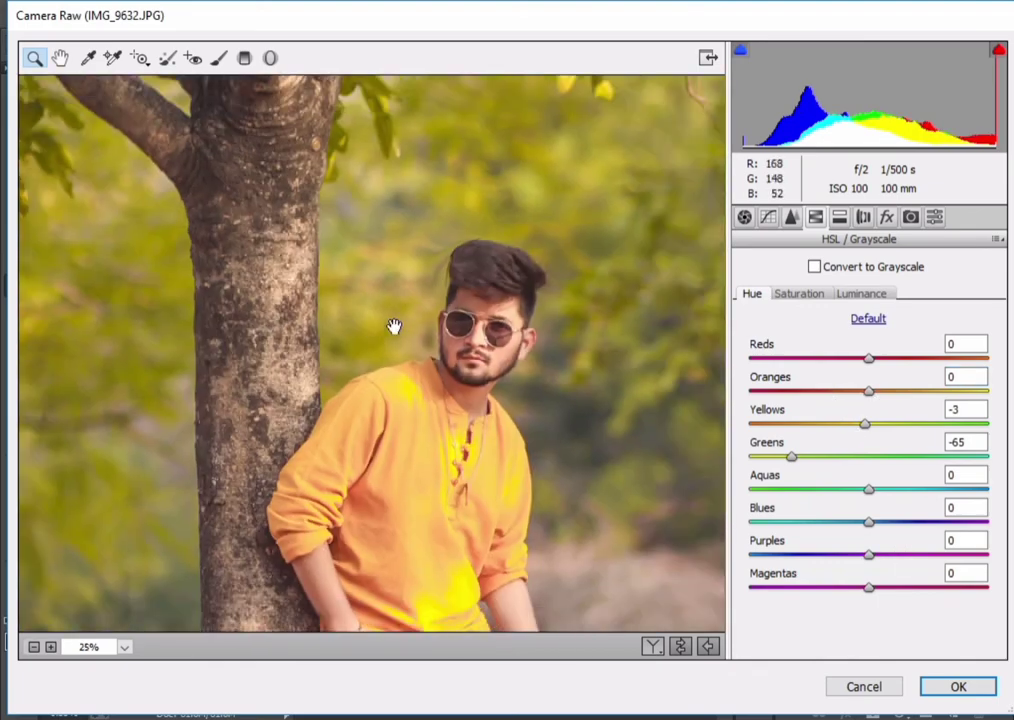
{"action": "key", "text": "ctrl+minus"}
{"action": "scroll", "coordinate": [430, 345], "scroll_direction": "down", "scroll_amount": 3}
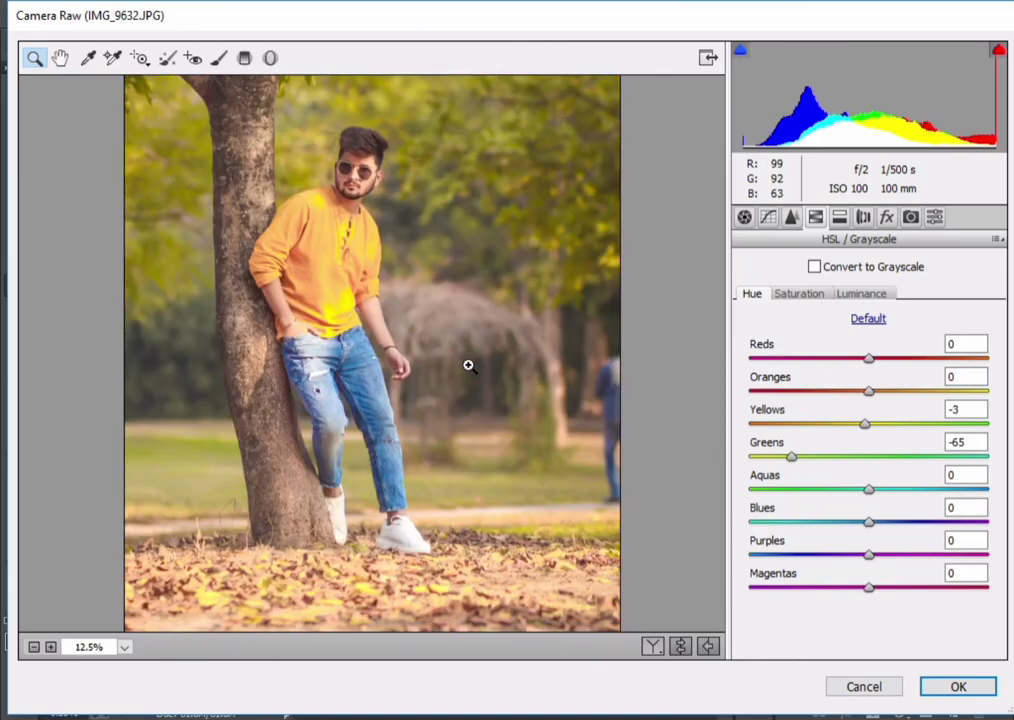
{"action": "key", "text": "ctrl+minus"}
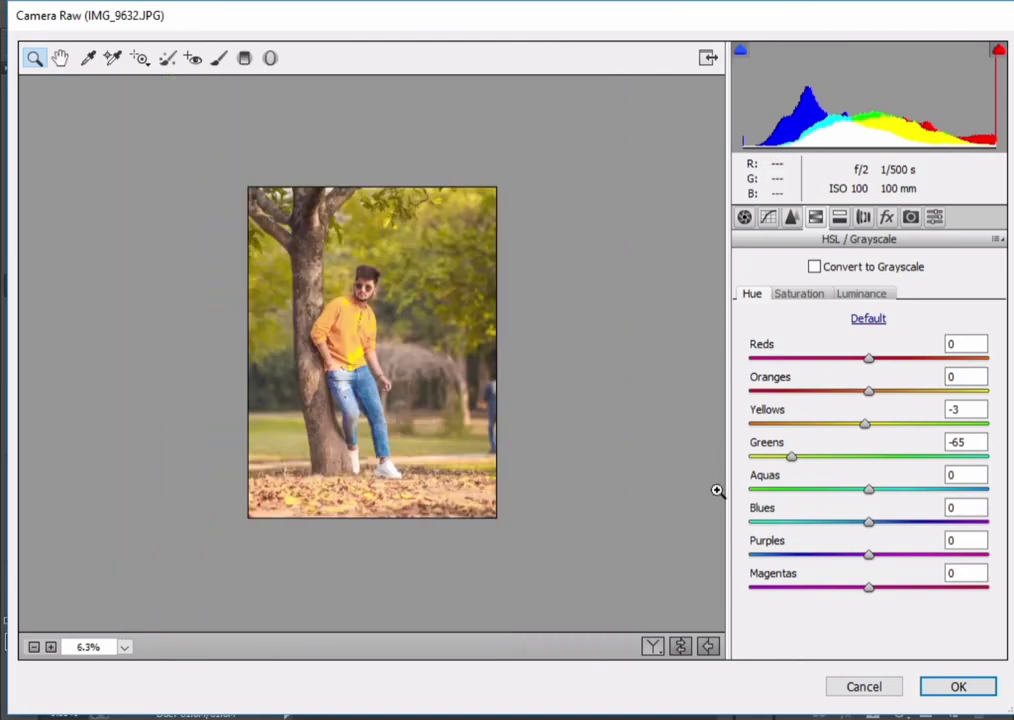
{"action": "key", "text": "ctrl+plus"}
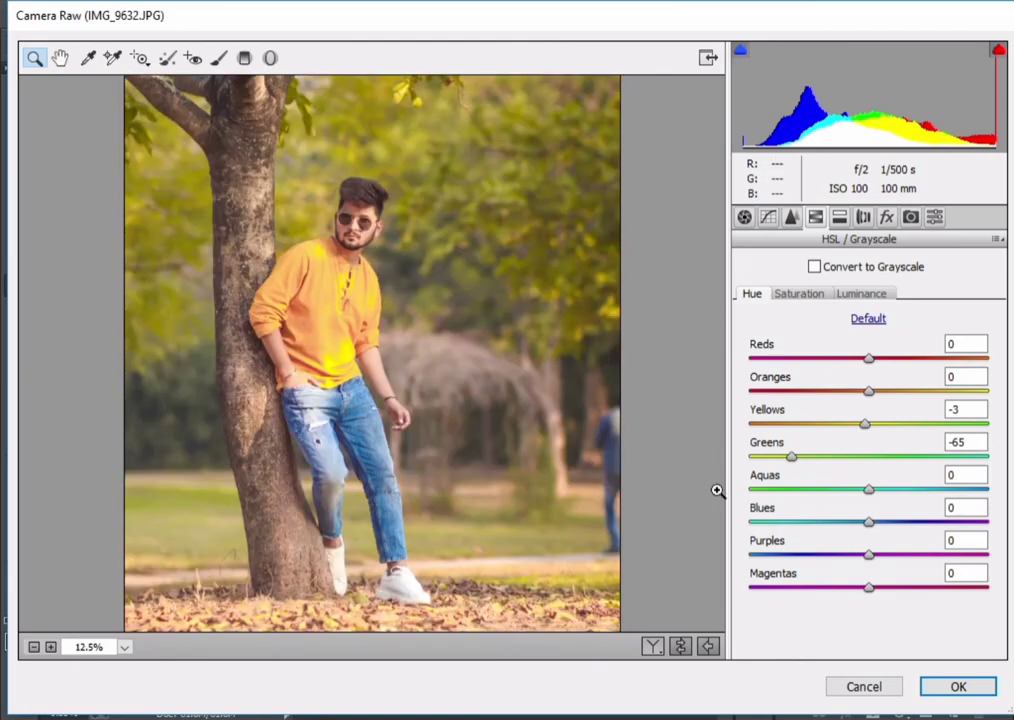
Lower Yellows saturation, set luminance Reds +18, Aquas +16, Blues +83, and apply
{"action": "left_click", "coordinate": [798, 294]}
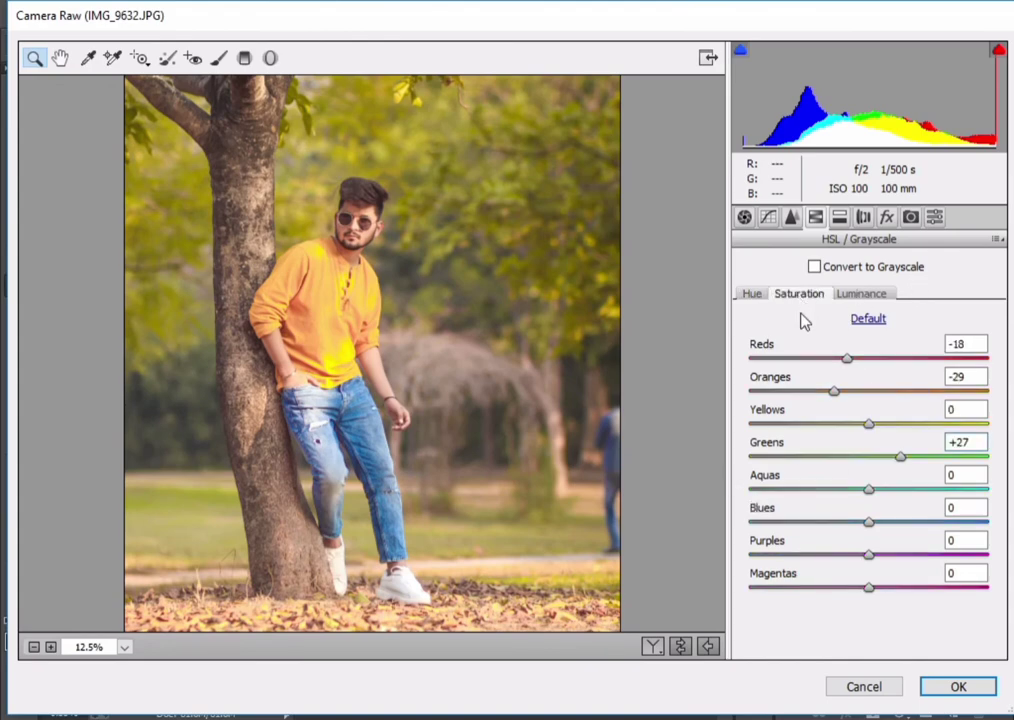
{"action": "mouse_move", "coordinate": [870, 426]}
{"action": "left_mouse_down"}
{"action": "mouse_move", "coordinate": [917, 423]}
{"action": "mouse_move", "coordinate": [864, 423]}
{"action": "mouse_move", "coordinate": [810, 396]}
{"action": "mouse_move", "coordinate": [923, 374]}
{"action": "mouse_move", "coordinate": [855, 367]}
{"action": "mouse_move", "coordinate": [912, 355]}
{"action": "mouse_move", "coordinate": [873, 362]}
{"action": "mouse_move", "coordinate": [898, 387]}
{"action": "mouse_move", "coordinate": [957, 392]}
{"action": "mouse_move", "coordinate": [883, 387]}
{"action": "mouse_move", "coordinate": [828, 430]}
{"action": "mouse_move", "coordinate": [884, 426]}
{"action": "mouse_move", "coordinate": [821, 455]}
{"action": "mouse_move", "coordinate": [916, 457]}
{"action": "left_mouse_up"}
{"action": "left_click", "coordinate": [862, 293]}
{"action": "left_click", "coordinate": [891, 359]}
{"action": "left_click", "coordinate": [884, 387]}
{"action": "left_click", "coordinate": [886, 489]}
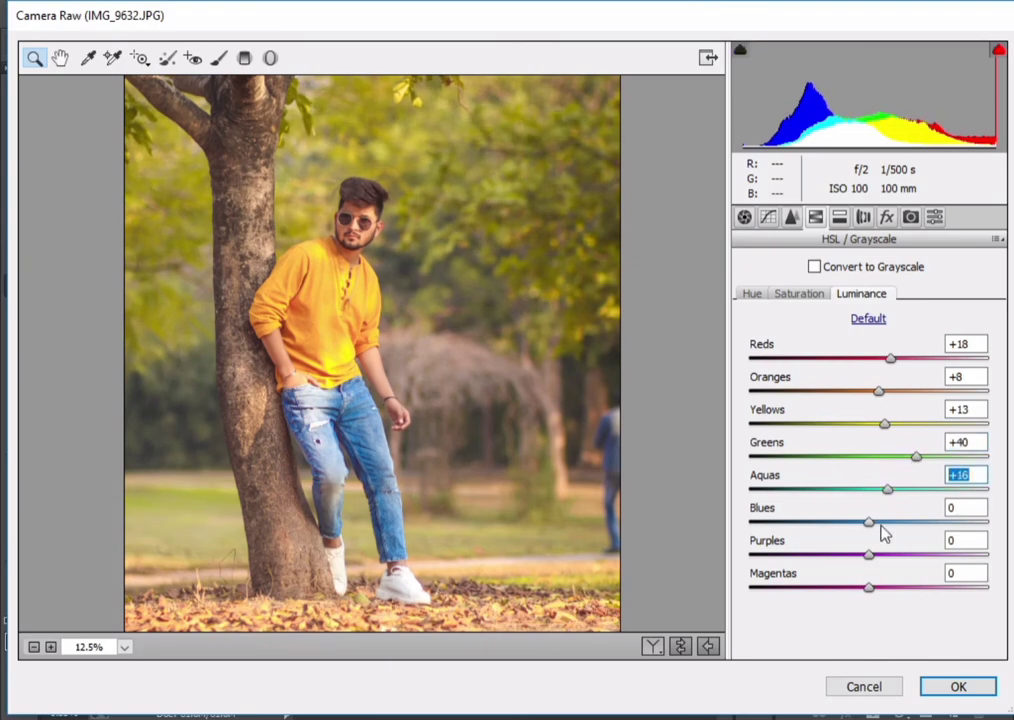
{"action": "left_click", "coordinate": [880, 521]}
{"action": "key", "text": "ctrl+minus"}
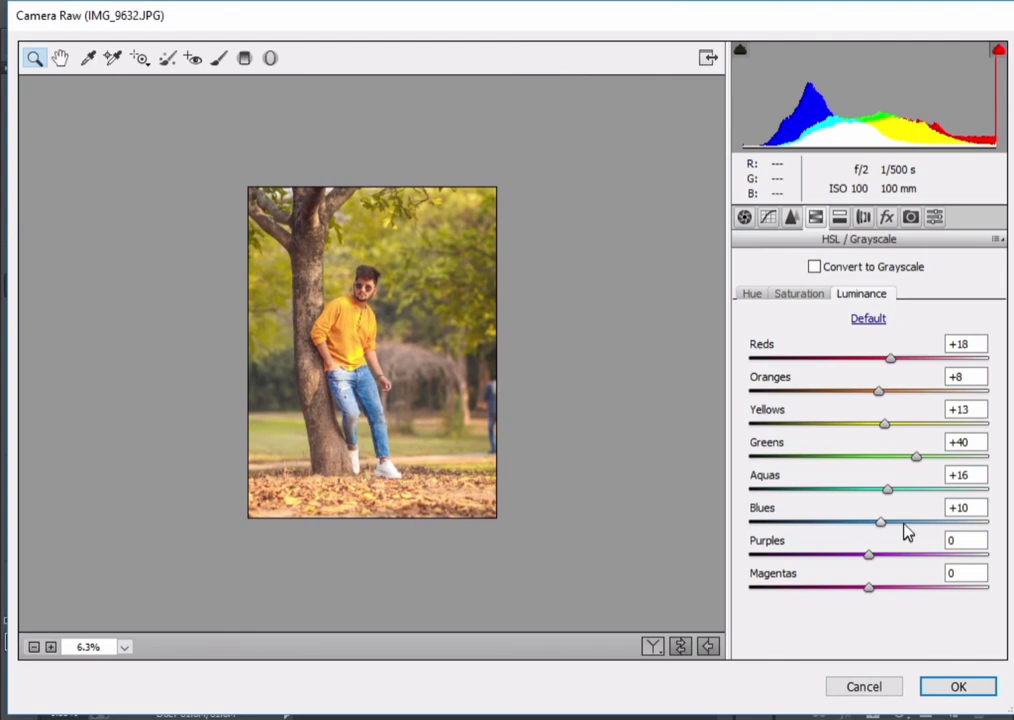
{"action": "left_click_drag", "start_coordinate": [903, 522], "coordinate": [967, 532]}
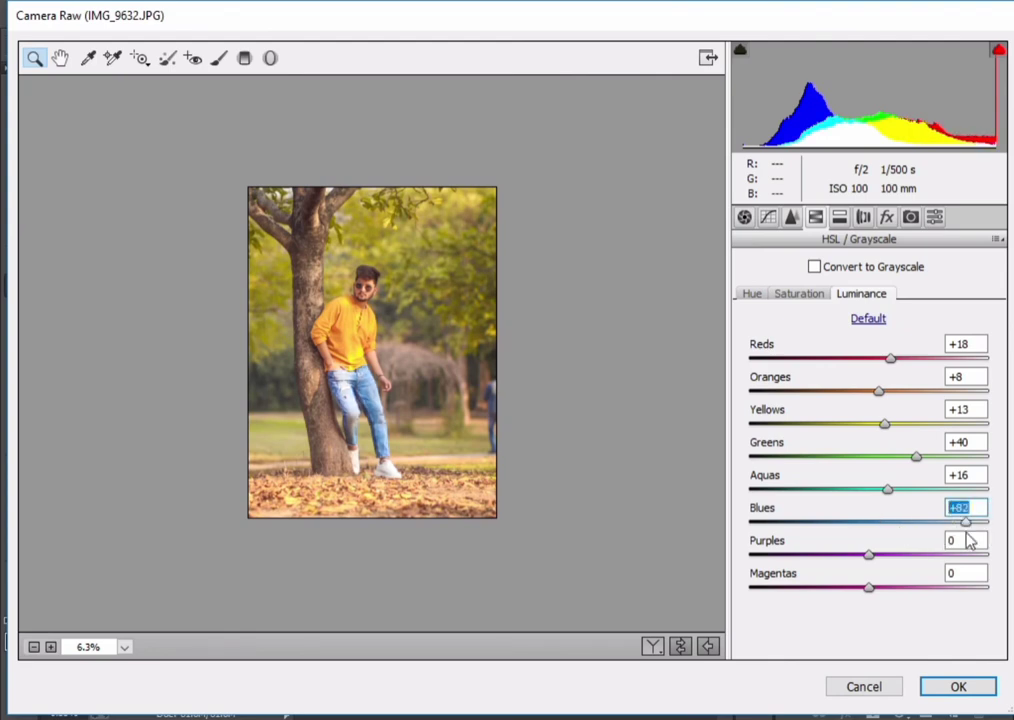
{"action": "left_click", "coordinate": [962, 689]}
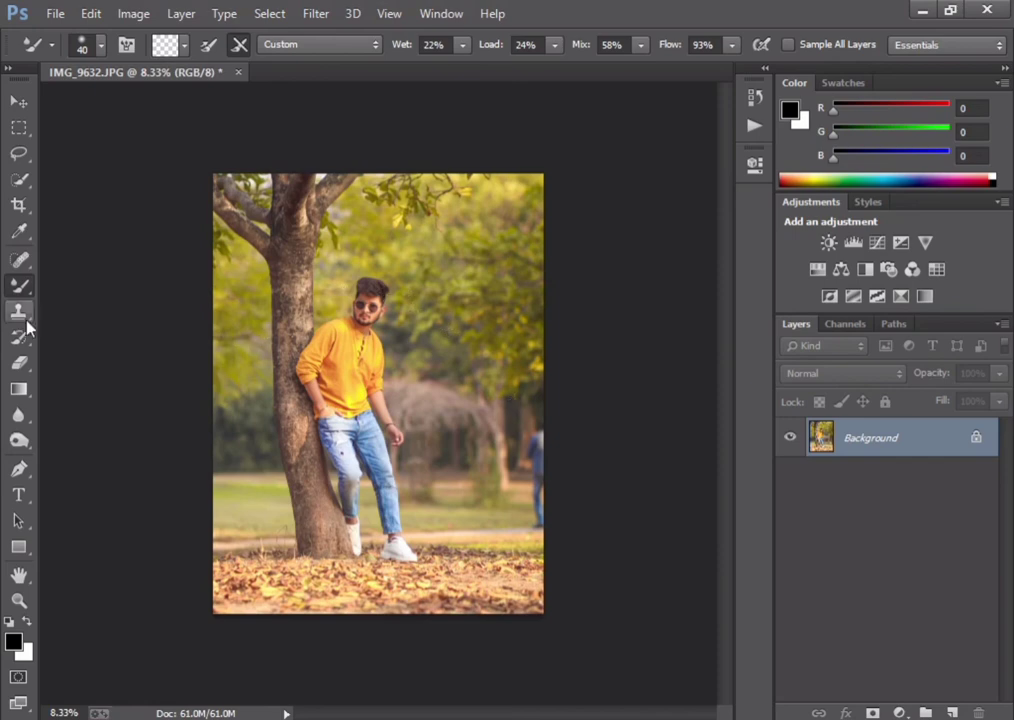
Switch to the Dodge Tool and lighten the person at the photo's right edge
{"action": "right_click", "coordinate": [19, 287]}
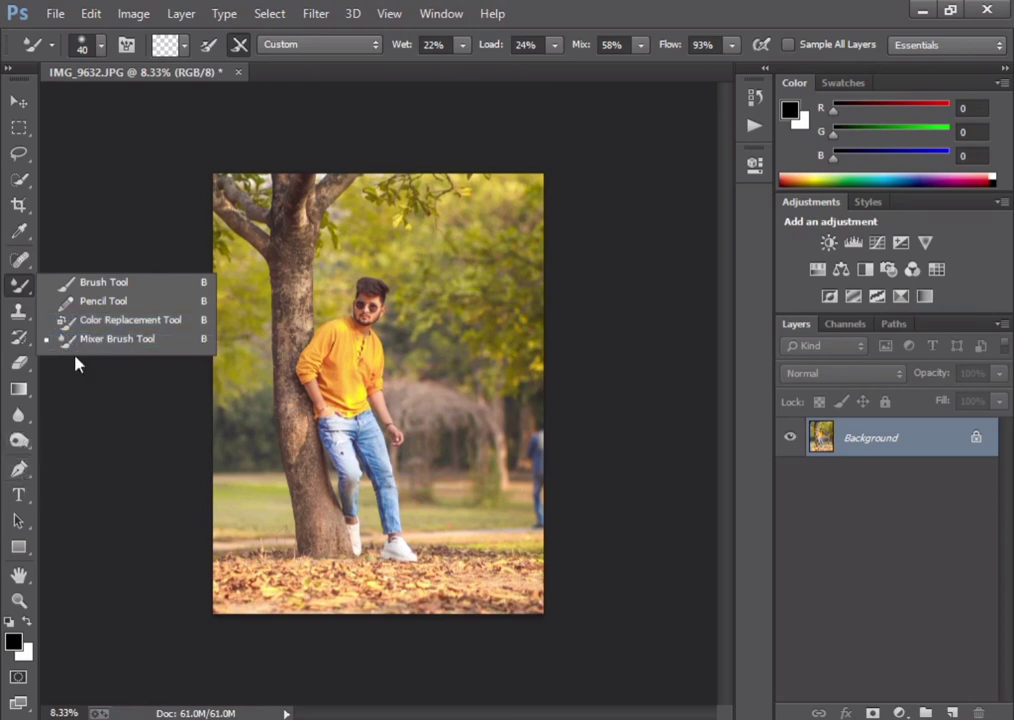
{"action": "left_click", "coordinate": [20, 440]}
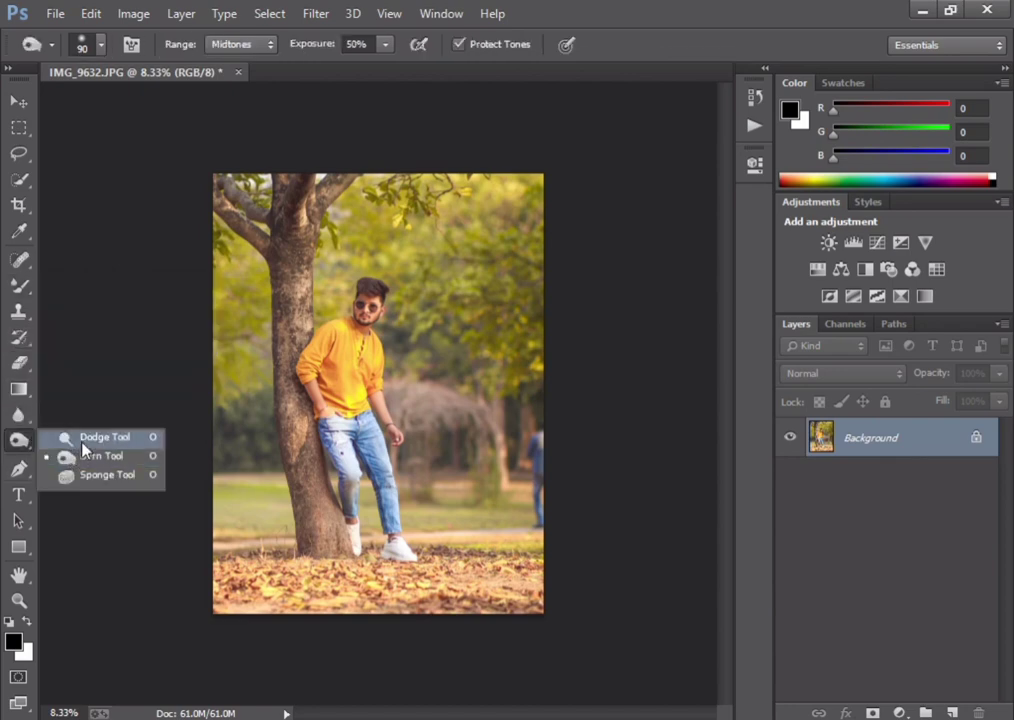
{"action": "left_click", "coordinate": [83, 445]}
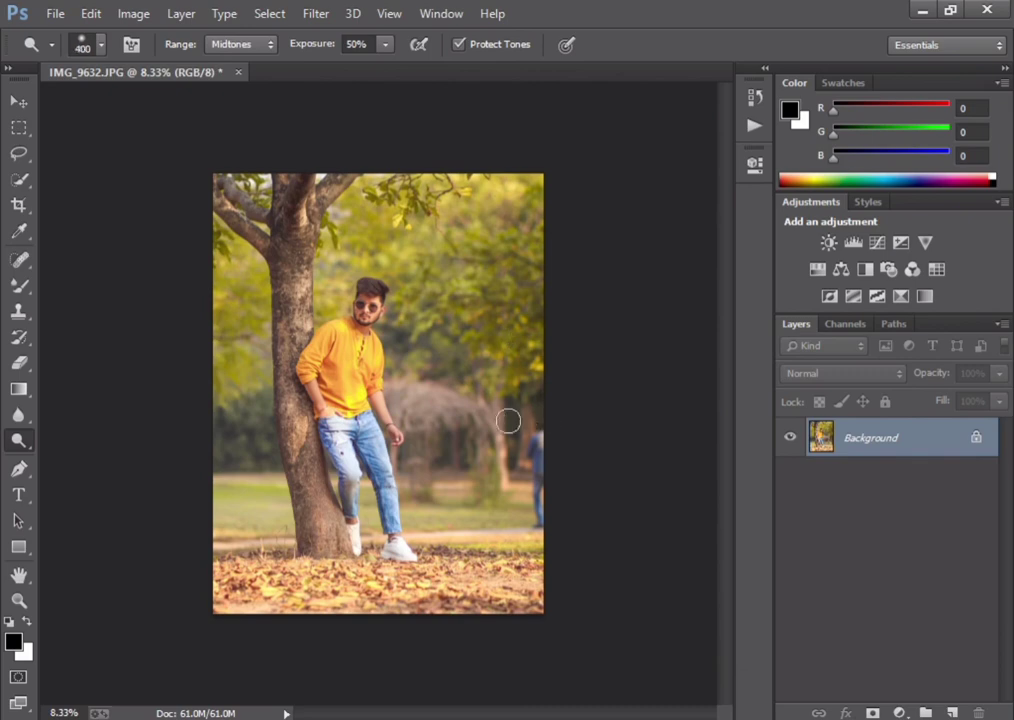
{"action": "left_click_drag", "start_coordinate": [536, 439], "coordinate": [536, 506]}
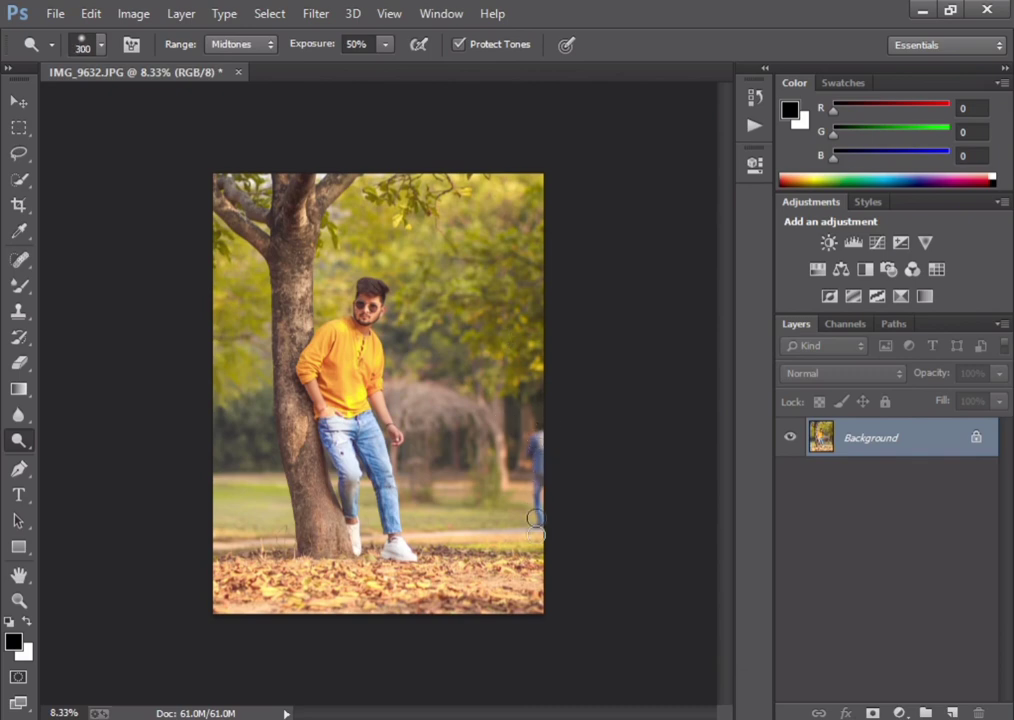
Switch to the Clone Stamp tool at 244 px and sample a background area as the source
{"action": "left_click", "coordinate": [18, 311]}
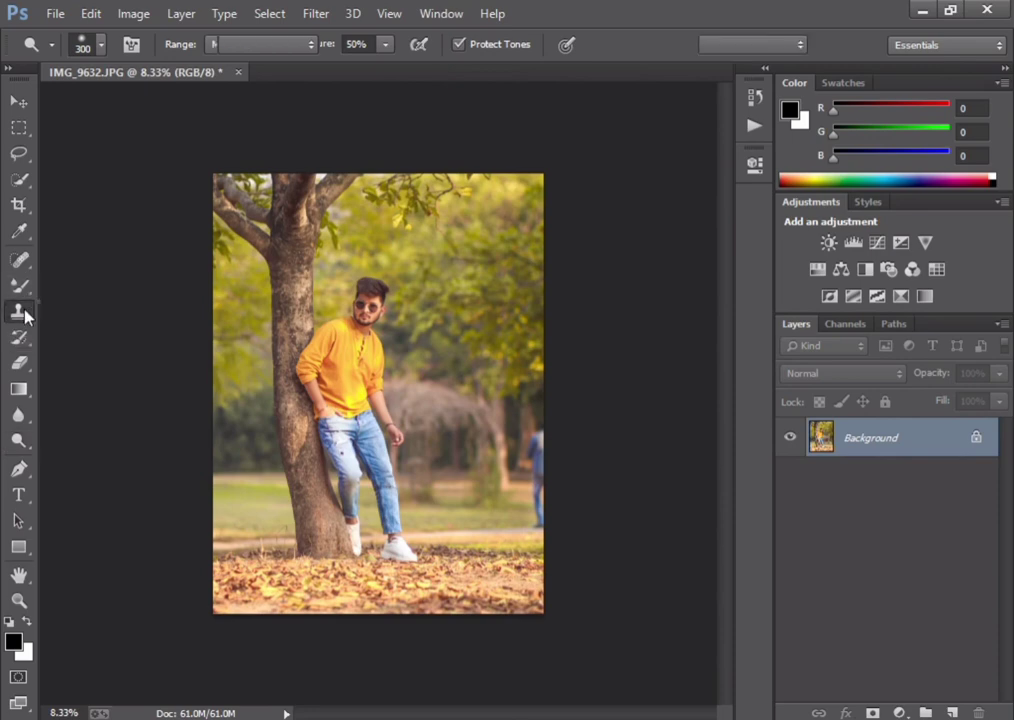
{"action": "left_click", "coordinate": [110, 309]}
{"action": "right_click", "coordinate": [445, 410]}
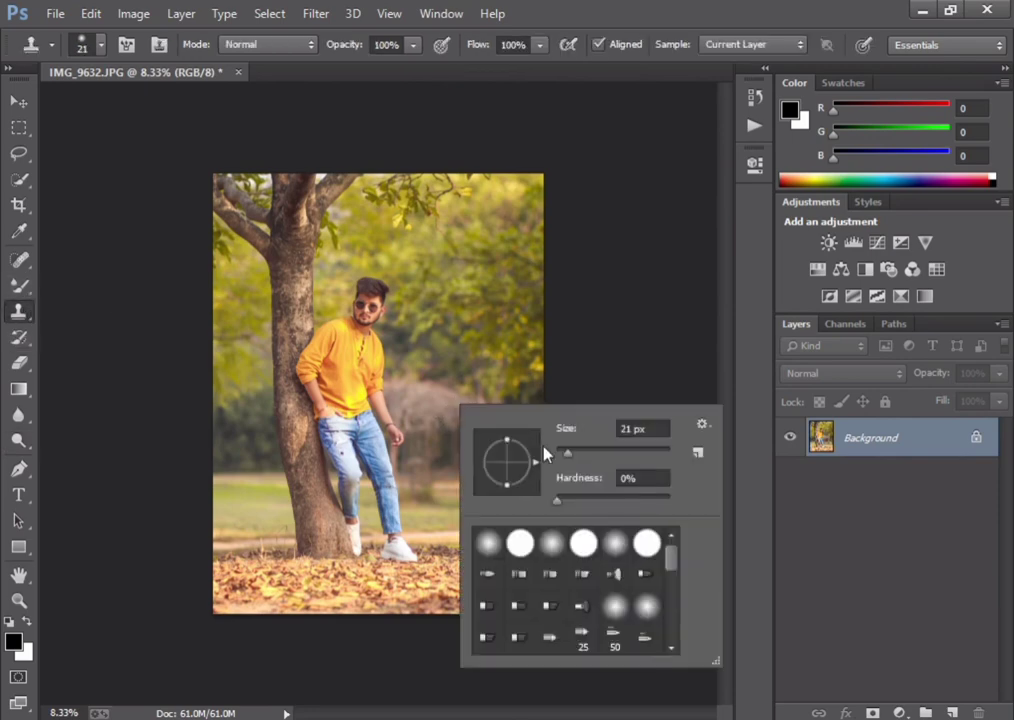
{"action": "type", "text": "87"}
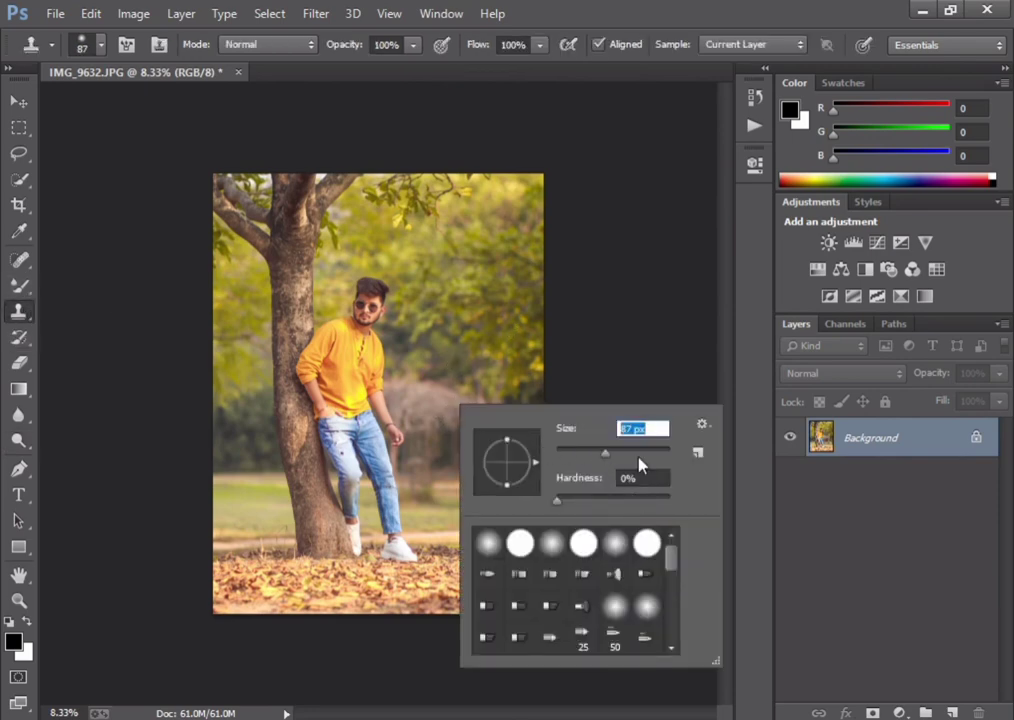
{"action": "type", "text": "244"}
{"action": "key", "text": "Return"}
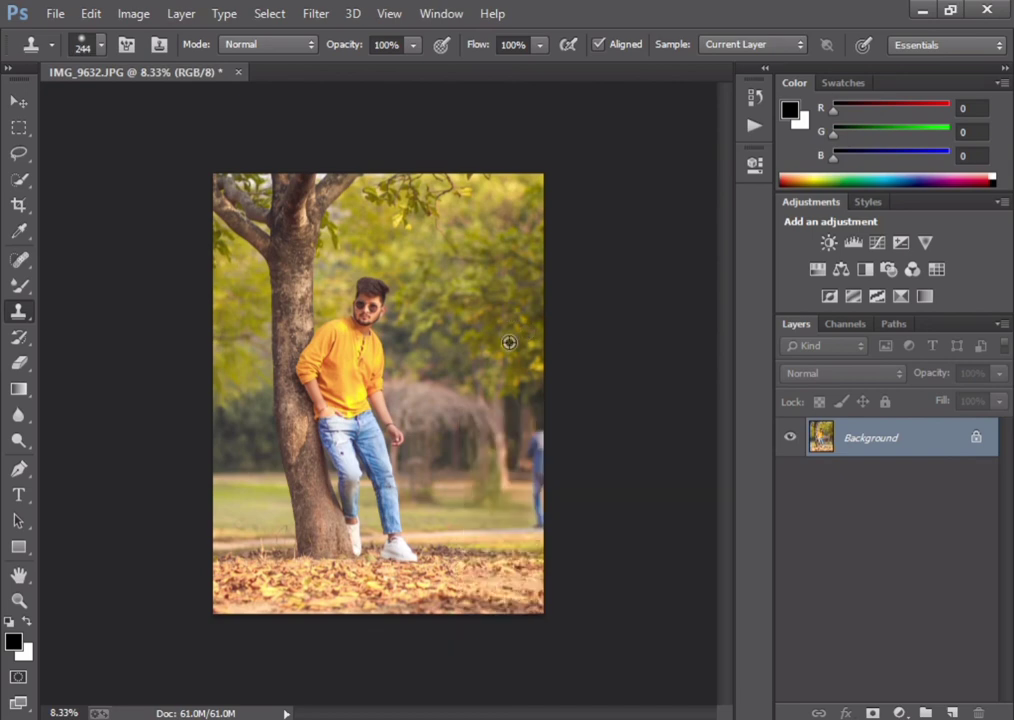
{"action": "left_click", "coordinate": [510, 325], "text": "alt"}
Enlarge the brush to 489 px and paint trees and grass over the background person
{"action": "right_click", "coordinate": [533, 428]}
{"action": "left_click_drag", "start_coordinate": [741, 480], "coordinate": [747, 476]}
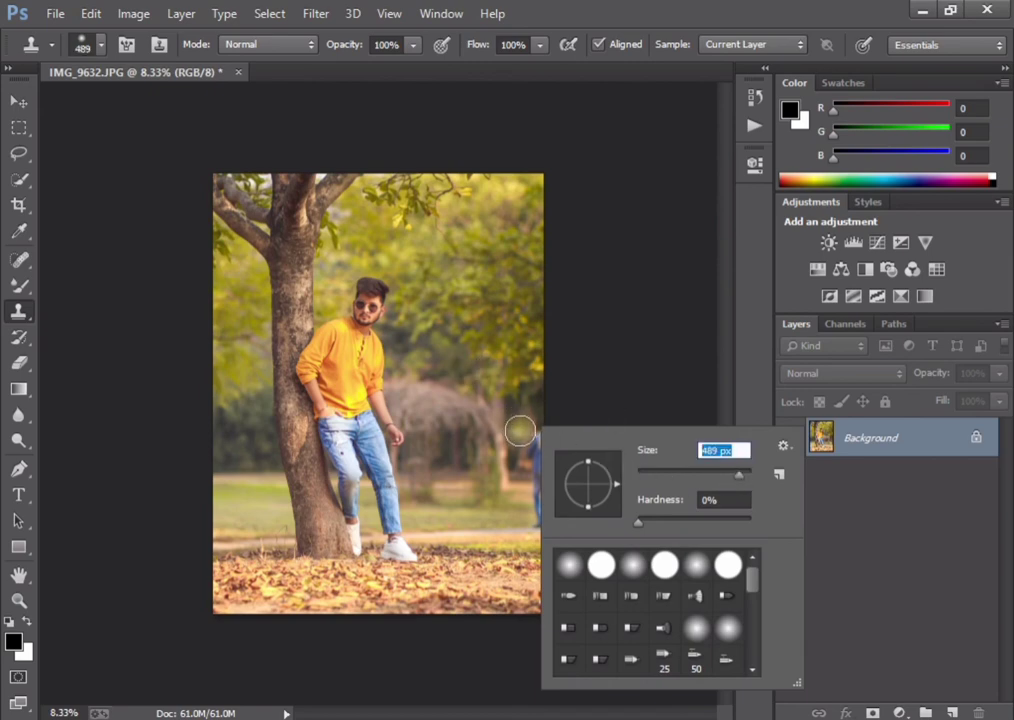
{"action": "key", "text": "Return"}
{"action": "left_click_drag", "start_coordinate": [533, 507], "coordinate": [536, 528]}
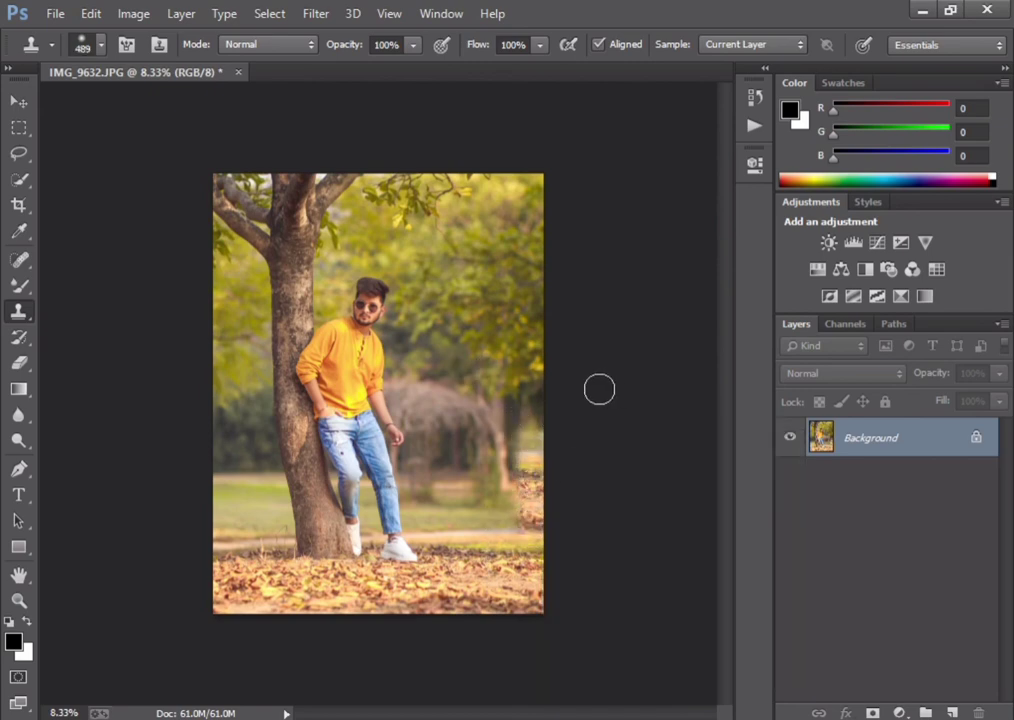
{"action": "key", "text": "ctrl+alt+z"}
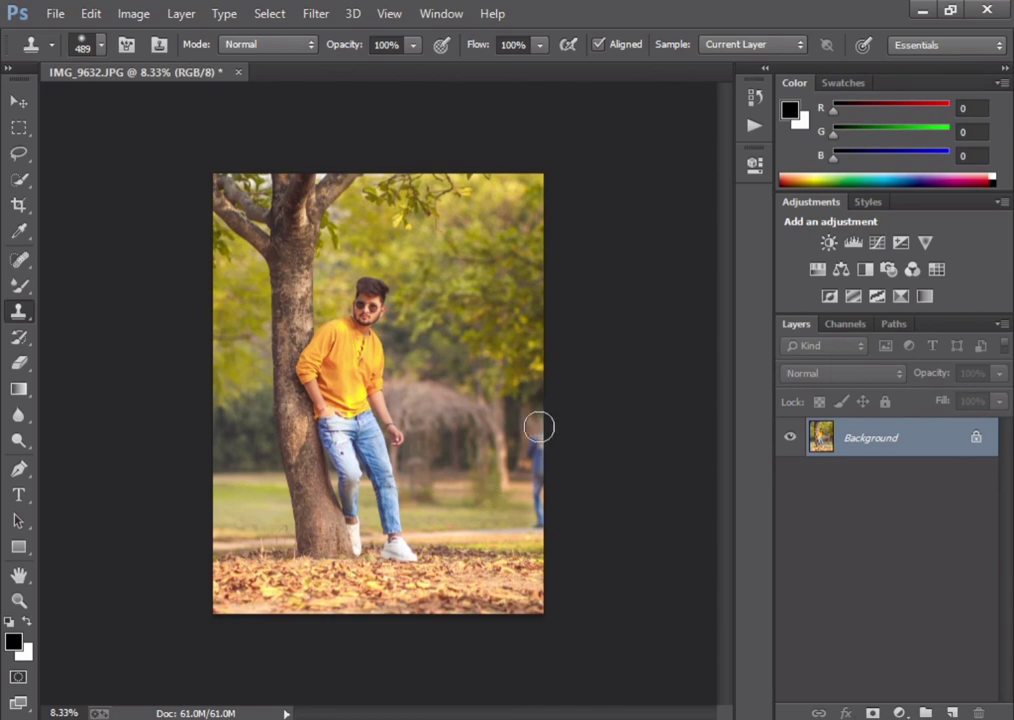
{"action": "mouse_move", "coordinate": [538, 427]}
{"action": "left_mouse_down"}
{"action": "mouse_move", "coordinate": [534, 502]}
{"action": "mouse_move", "coordinate": [536, 406]}
{"action": "left_mouse_up"}
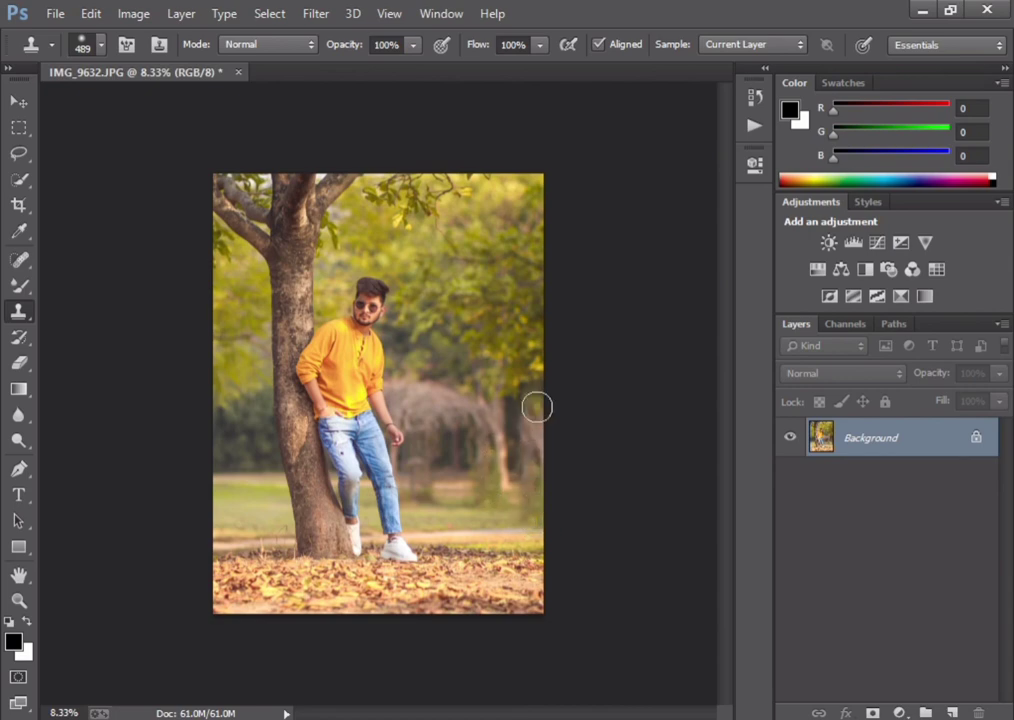
{"action": "mouse_move", "coordinate": [506, 449]}
{"action": "left_mouse_down"}
{"action": "mouse_move", "coordinate": [507, 464]}
{"action": "mouse_move", "coordinate": [493, 463]}
{"action": "mouse_move", "coordinate": [489, 514]}
{"action": "mouse_move", "coordinate": [465, 512]}
{"action": "mouse_move", "coordinate": [505, 491]}
{"action": "mouse_move", "coordinate": [498, 459]}
{"action": "left_mouse_up"}
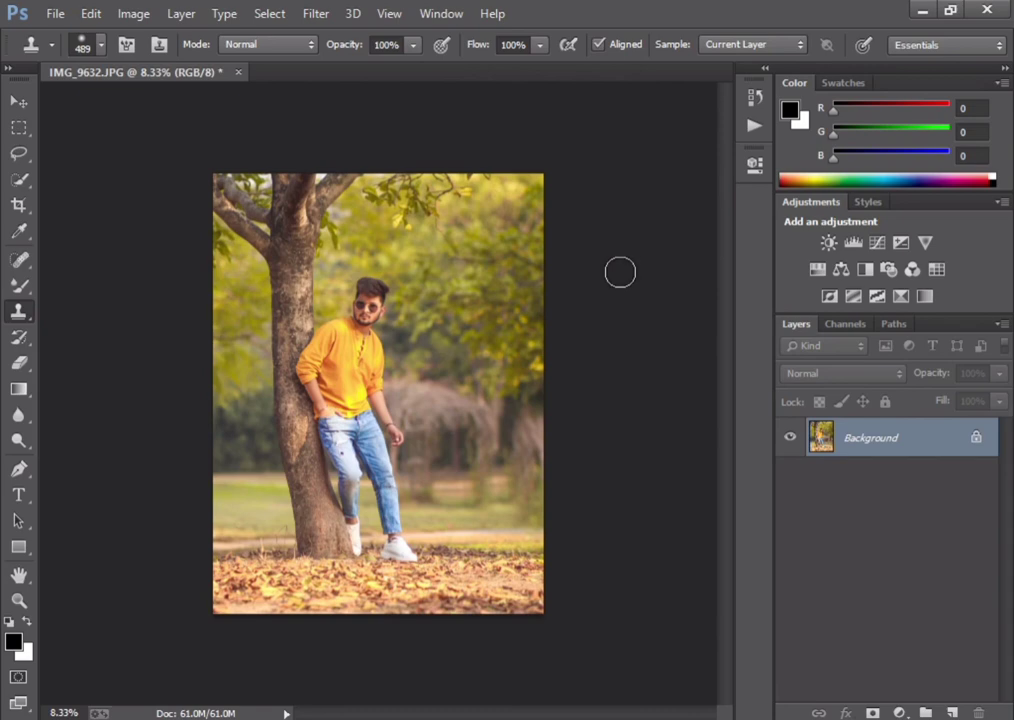
{"action": "key", "text": "ctrl+minus"}
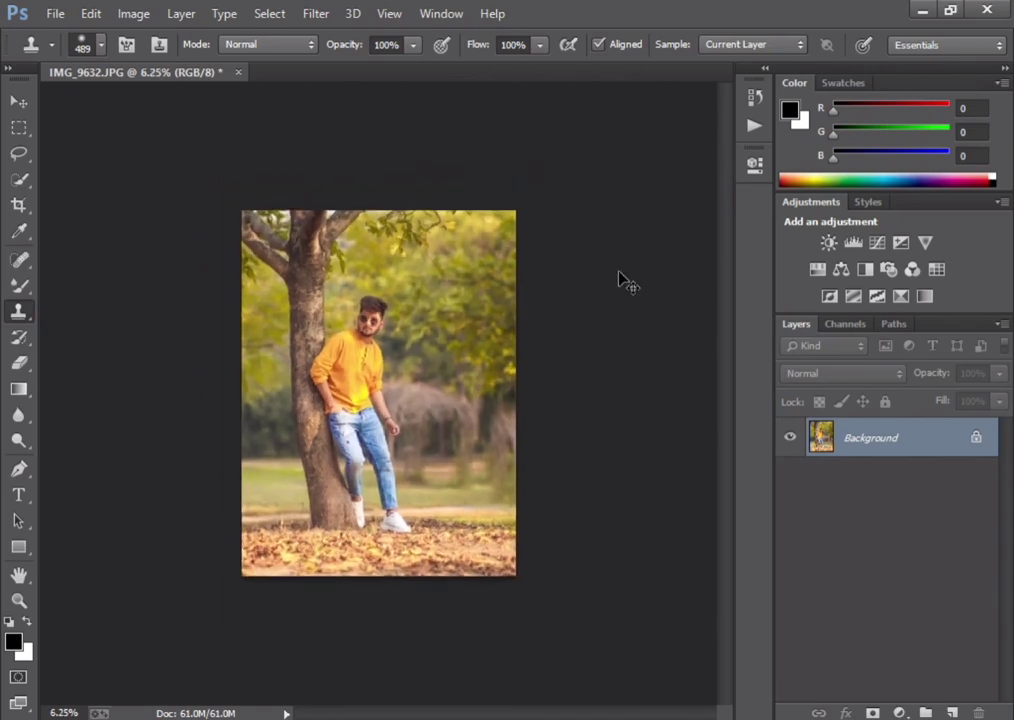
{"action": "key", "text": "ctrl+plus"}
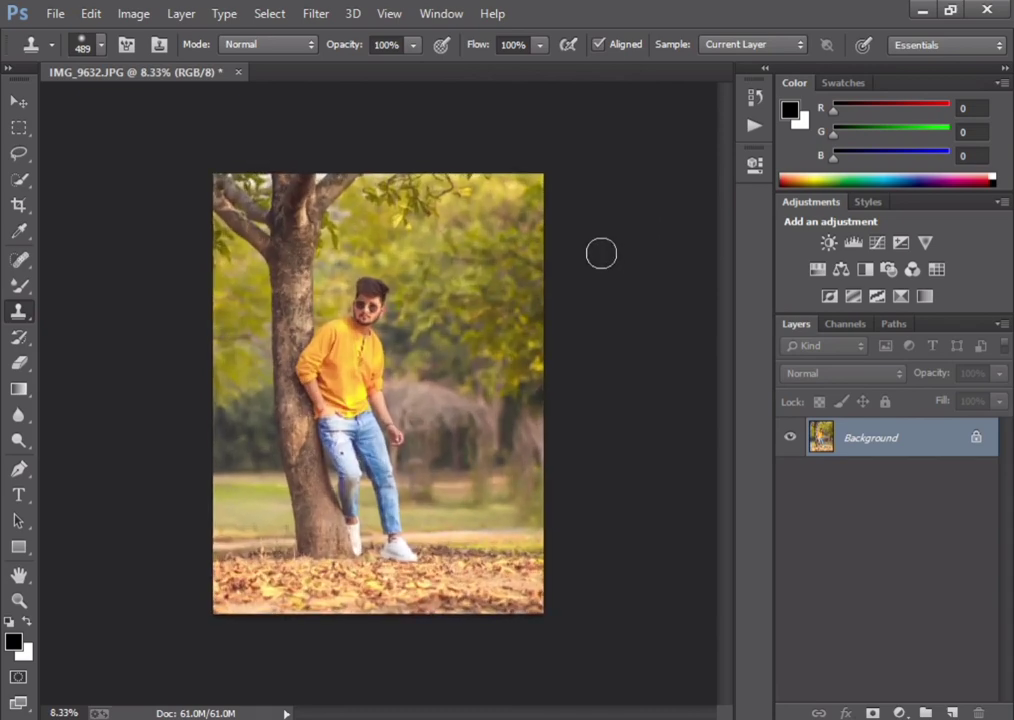
Extend the crop frame past the top and bottom edges to a 141.11 × 204.05 cm preview
{"action": "left_click", "coordinate": [18, 204]}
{"action": "left_click_drag", "start_coordinate": [539, 165], "coordinate": [541, 160]}
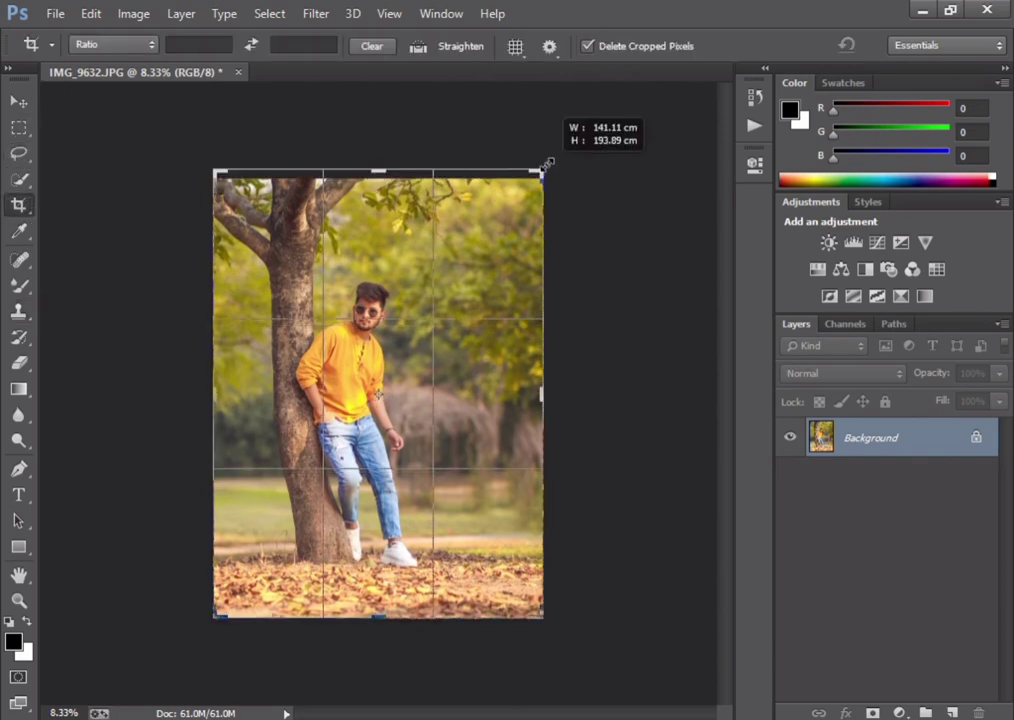
{"action": "left_click_drag", "start_coordinate": [536, 614], "coordinate": [537, 627]}
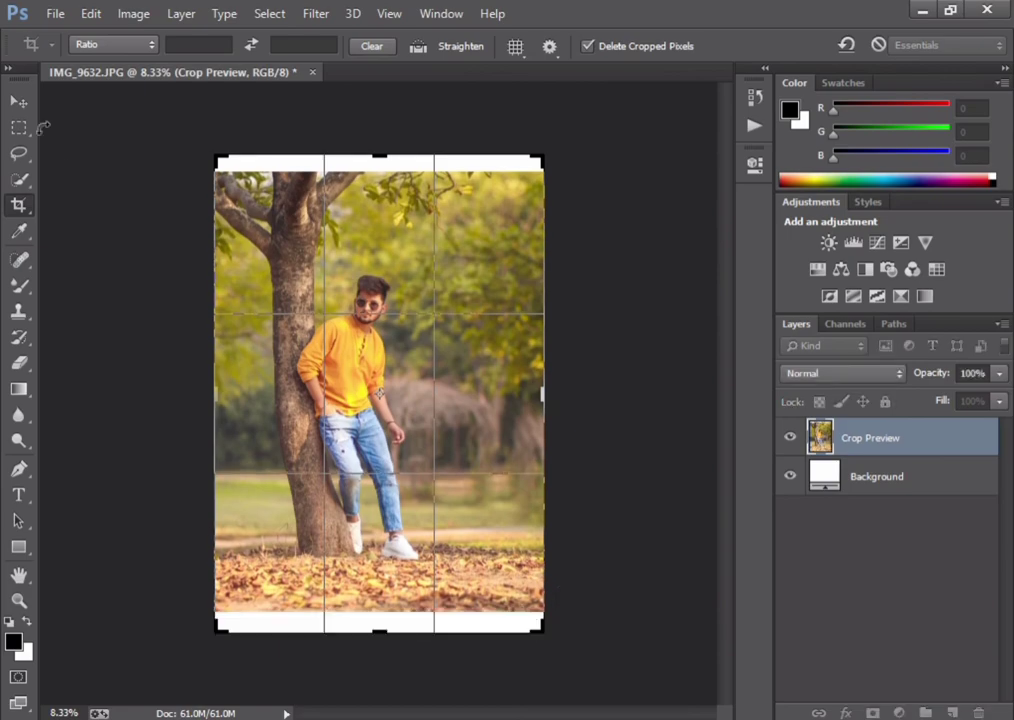